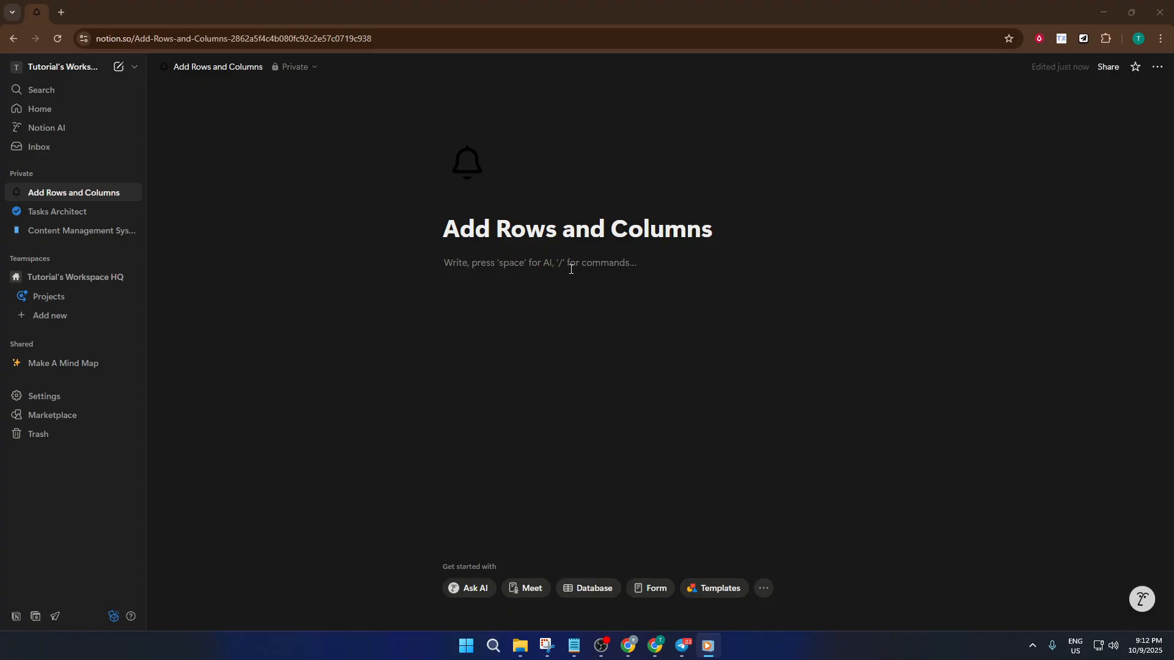
# Insert a simple table in the empty page body and add one column and one row to it.
pyautogui.click(521, 258)
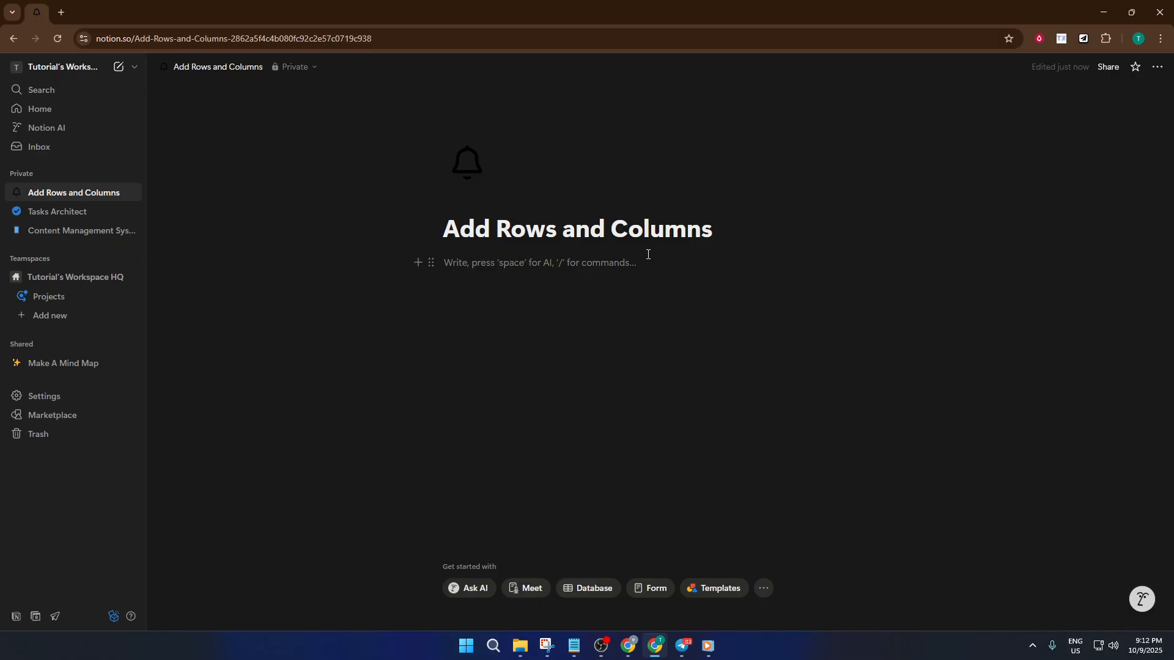
pyautogui.write('/table')
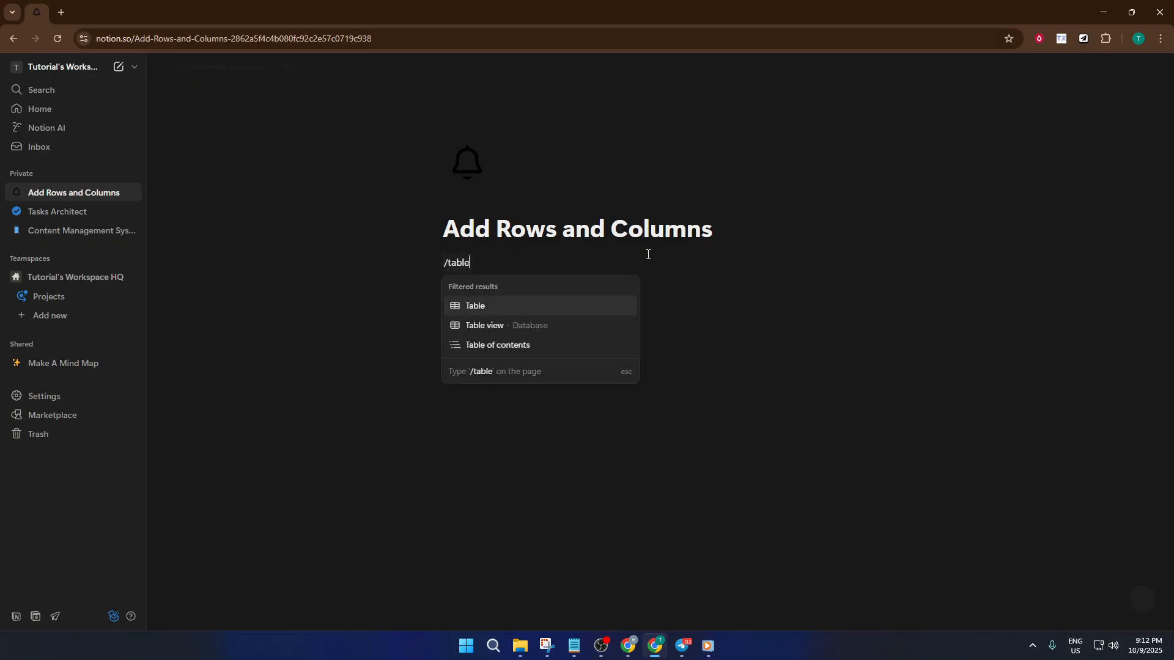
pyautogui.press('Return')
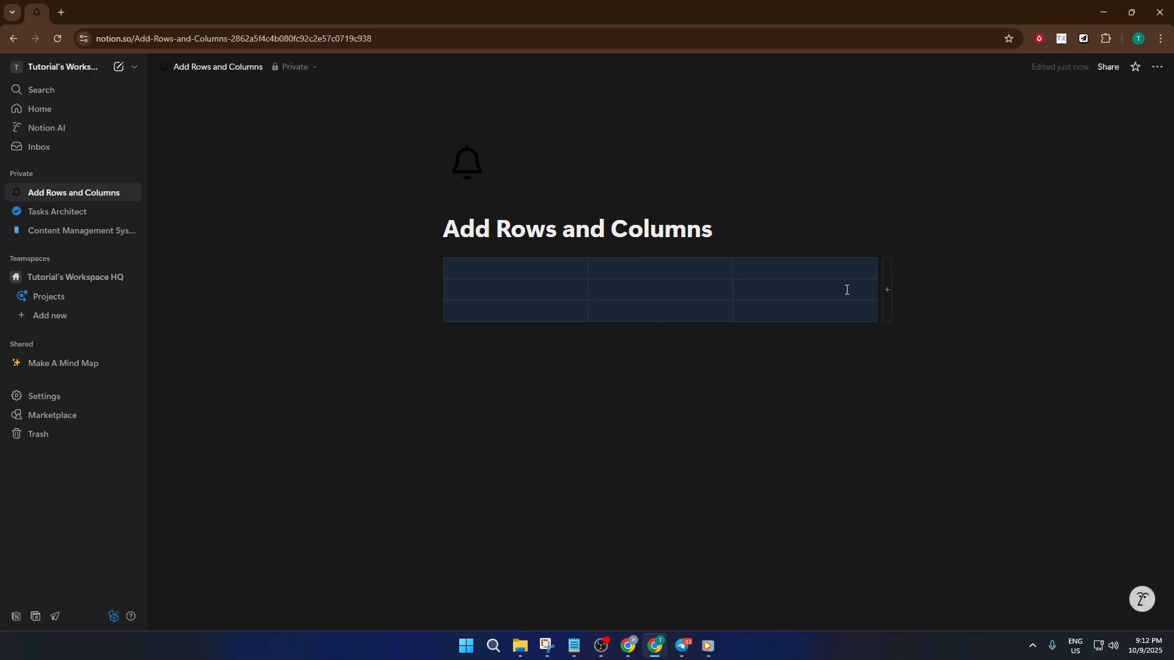
pyautogui.click(886, 290)
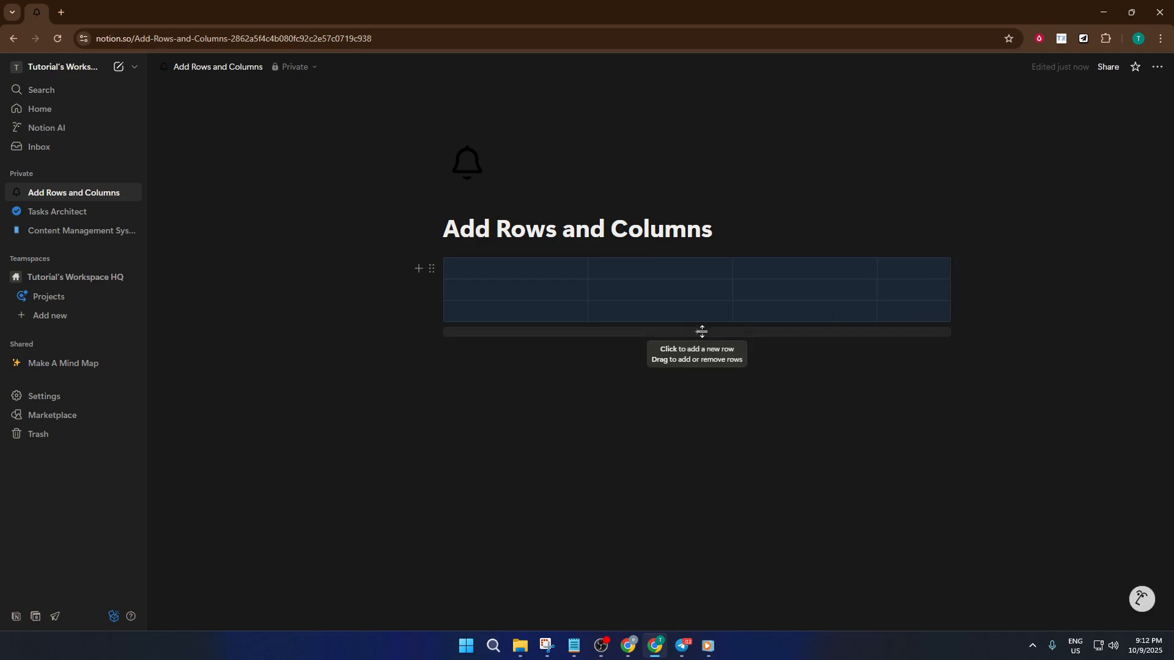
pyautogui.click(702, 329)
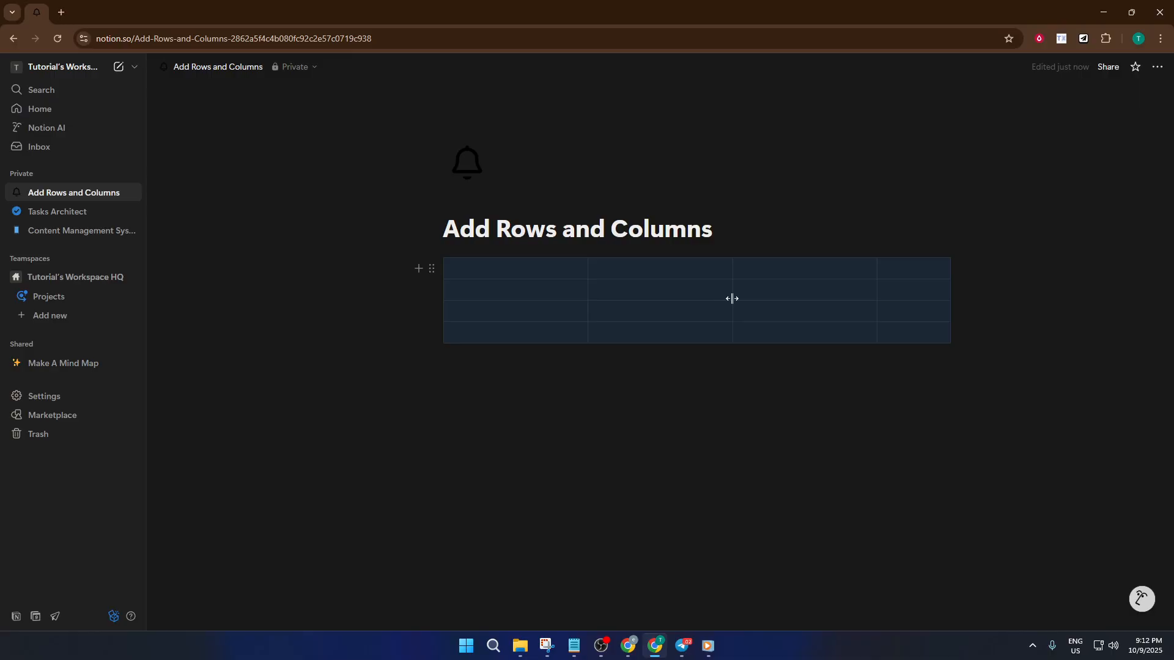
# Narrow the first three columns of the simple table, making each roughly half its original width.
pyautogui.moveTo(732, 296); pyautogui.dragTo(649, 301)
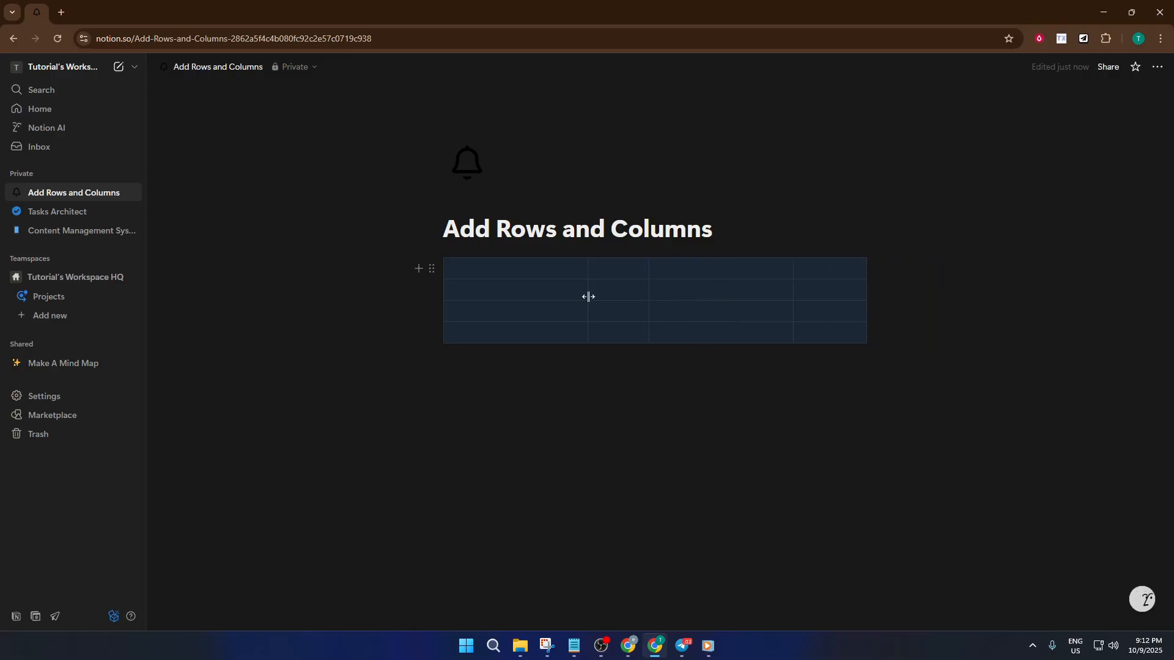
pyautogui.moveTo(588, 296); pyautogui.dragTo(524, 297)
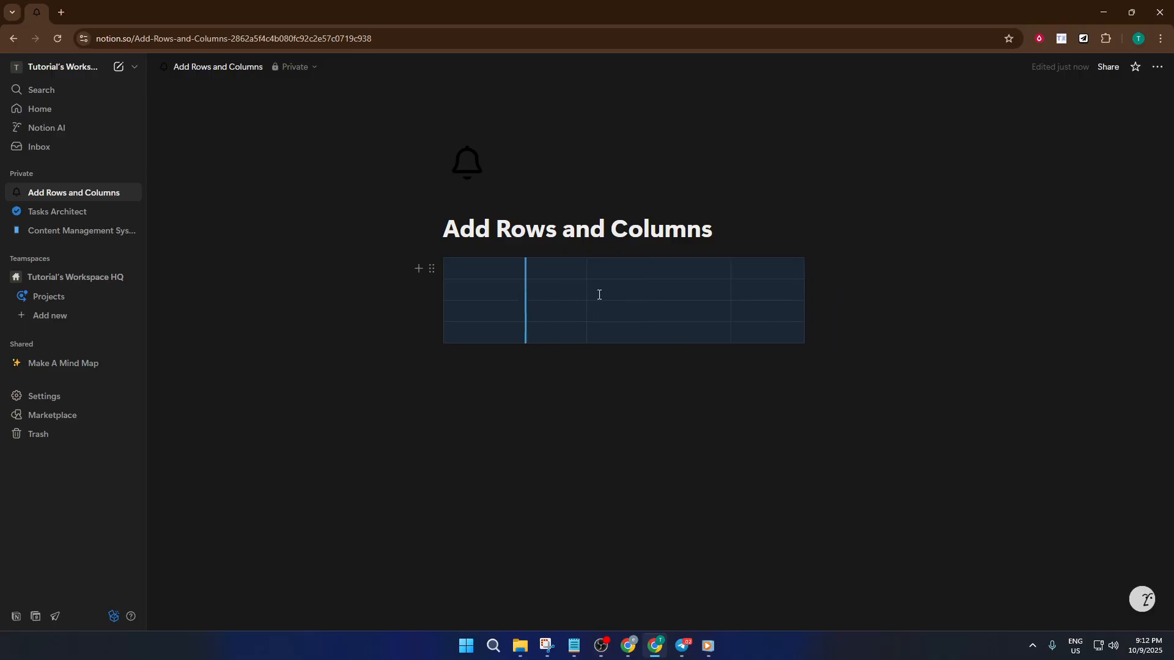
pyautogui.click(726, 287)
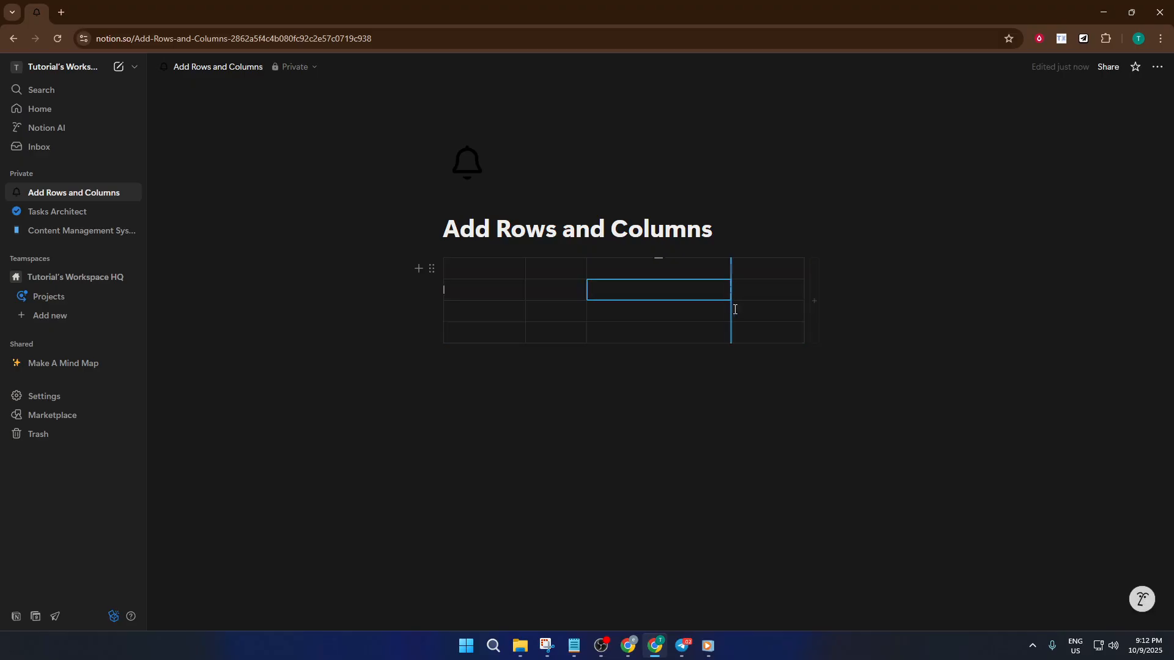
pyautogui.moveTo(731, 308); pyautogui.dragTo(658, 304)
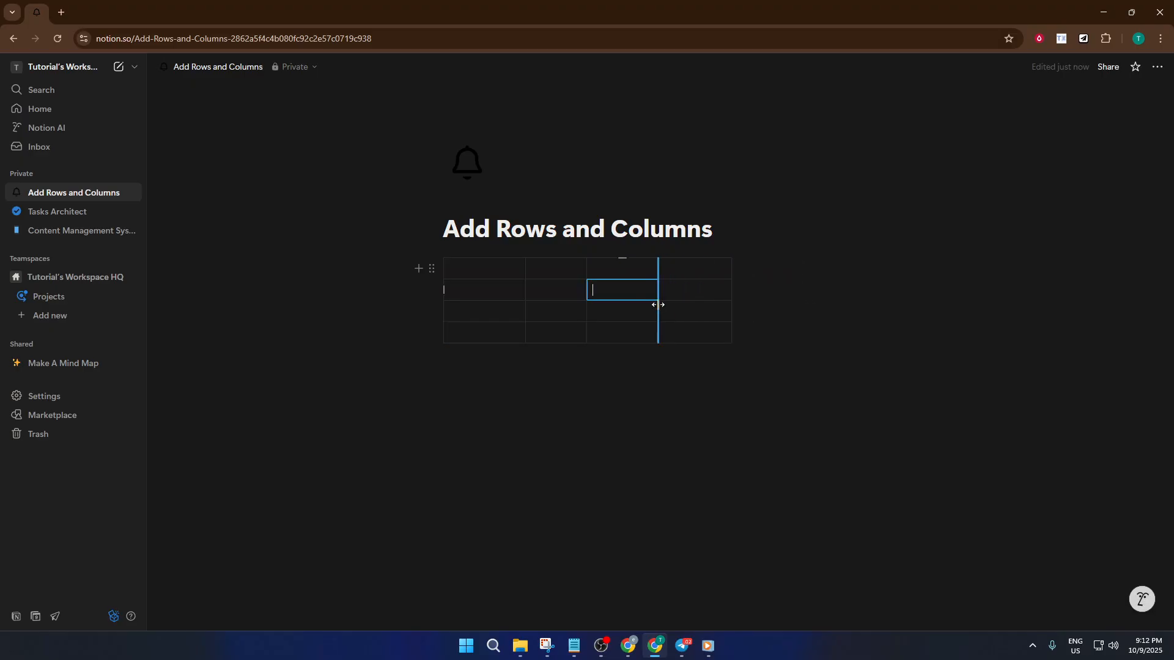
# Add three more columns and three more rows to the simple table, making it seven by seven.
pyautogui.click(741, 297)
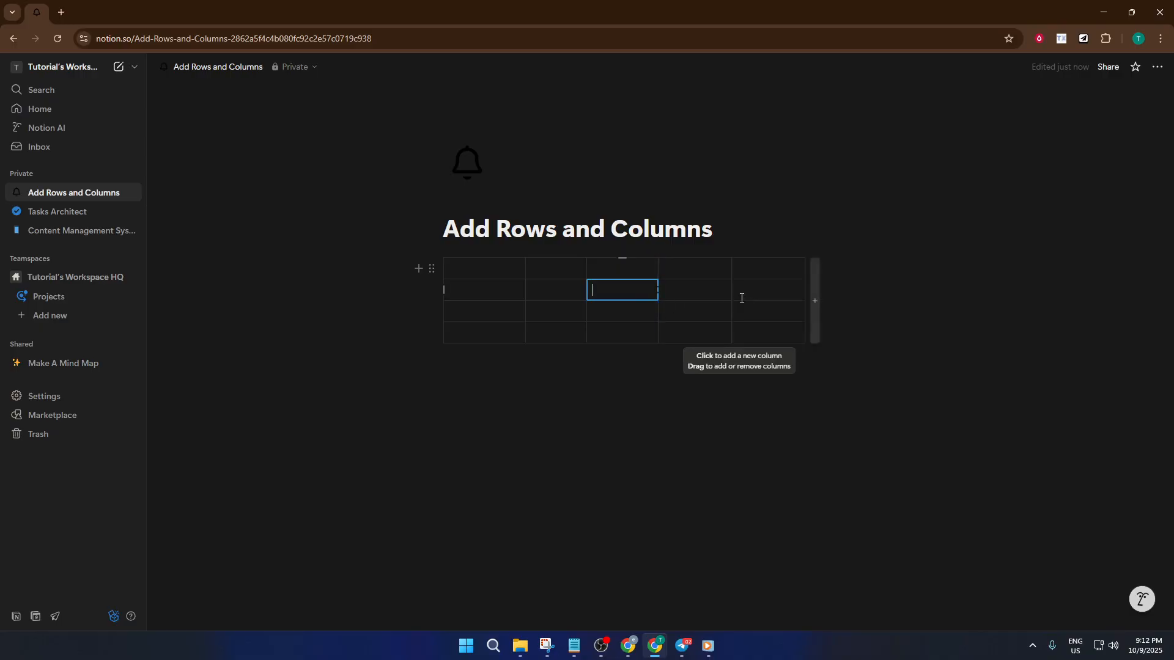
pyautogui.click(814, 297)
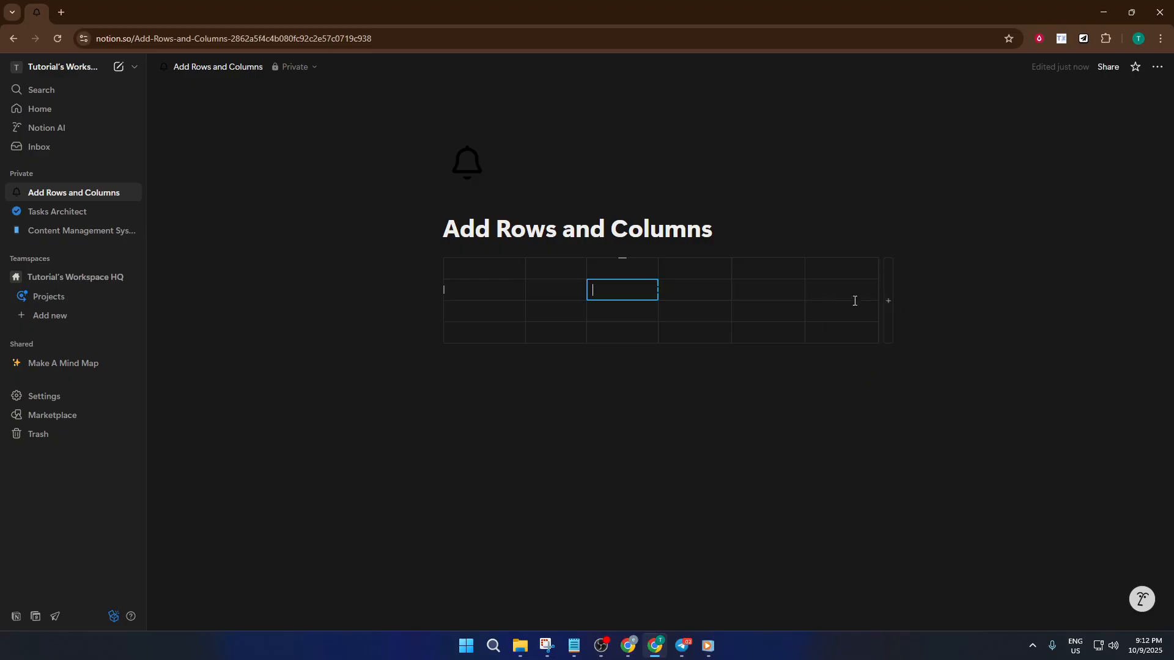
pyautogui.click(889, 304)
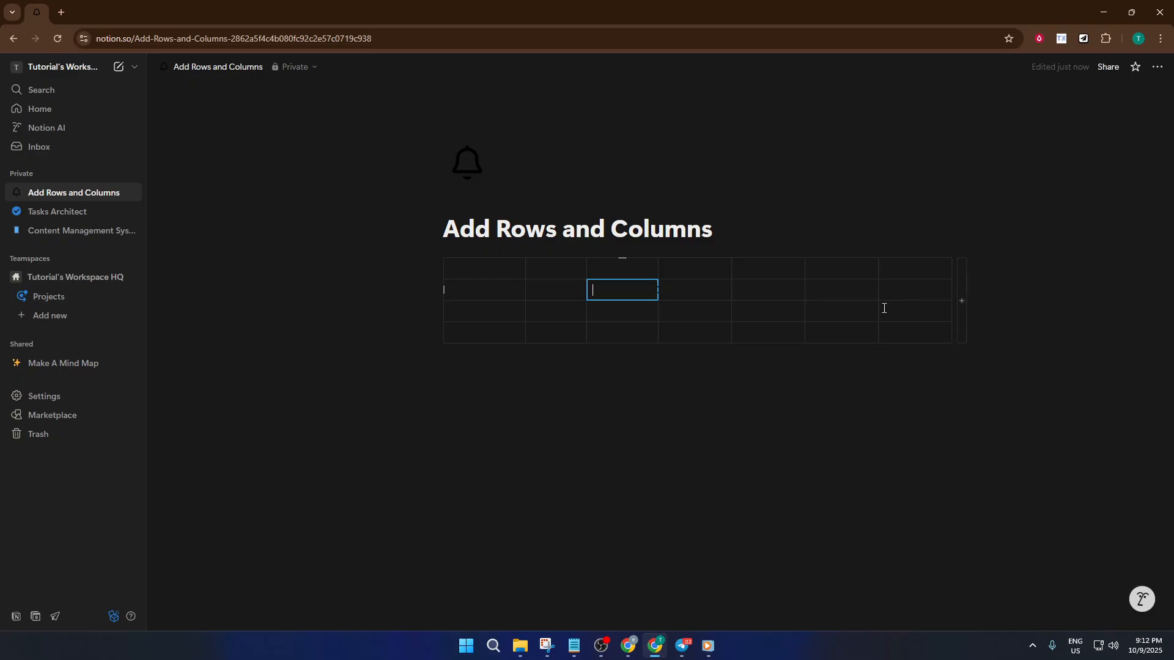
pyautogui.click(697, 349)
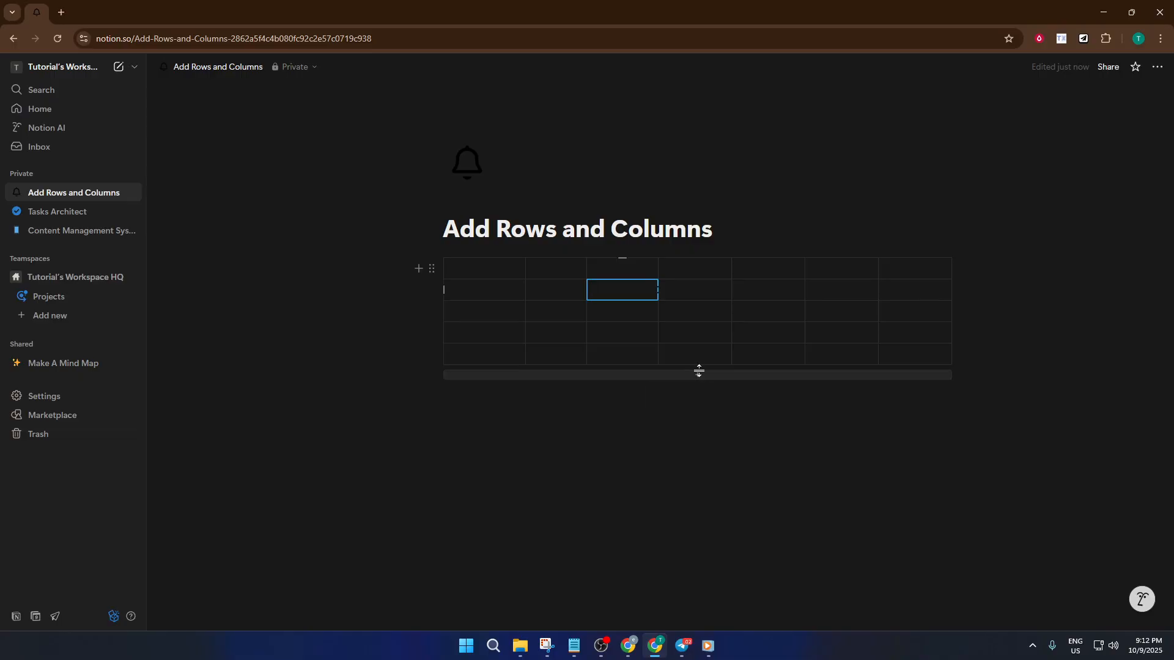
pyautogui.click(698, 375)
pyautogui.click(706, 395)
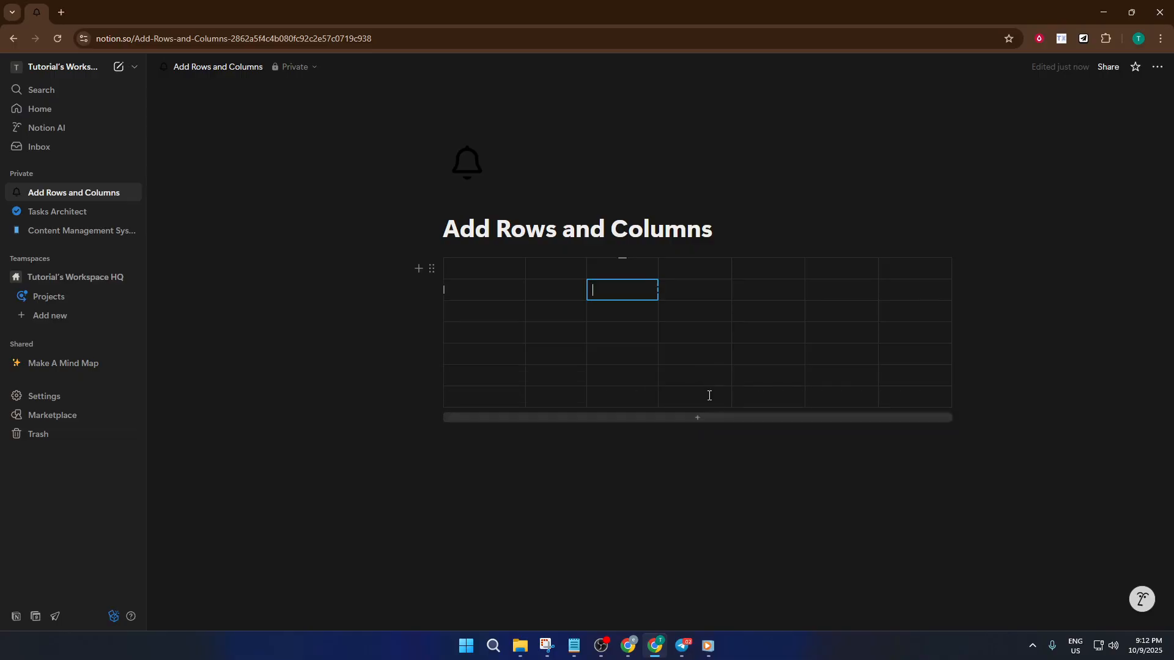
# Enter 1 in the simple table's first cell and 2, 3 and 4 down the first three rows of the second column.
pyautogui.click(509, 275)
pyautogui.write('1')
pyautogui.click(552, 272)
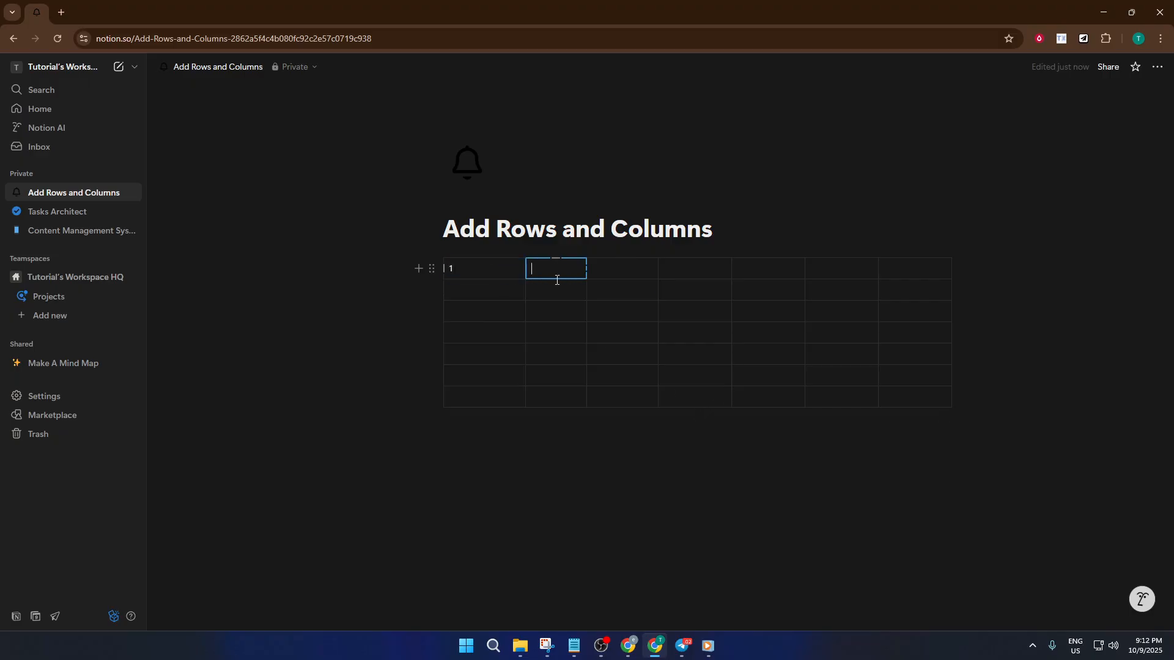
pyautogui.write('2')
pyautogui.click(570, 293)
pyautogui.write('3')
pyautogui.click(573, 310)
pyautogui.write('4')
# Enter 56 in row four of the third column, 6 in row five of the fourth, and 3 in row six of the fifth.
pyautogui.click(624, 335)
pyautogui.write('56')
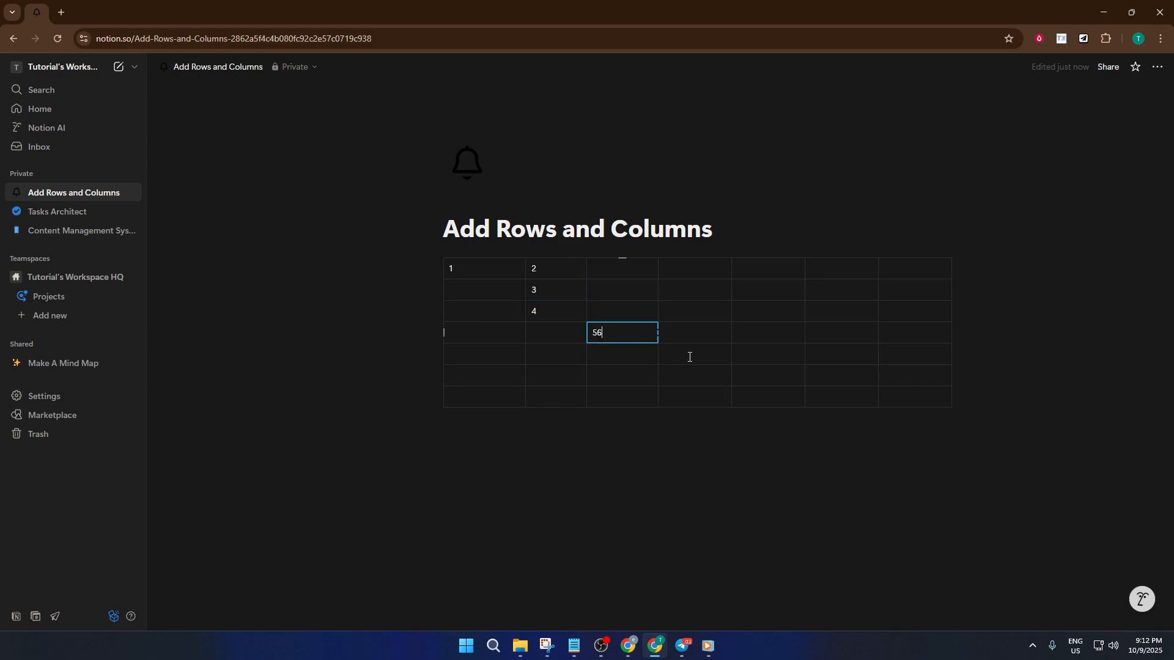
pyautogui.click(690, 358)
pyautogui.write('6')
pyautogui.click(711, 380)
pyautogui.click(771, 380)
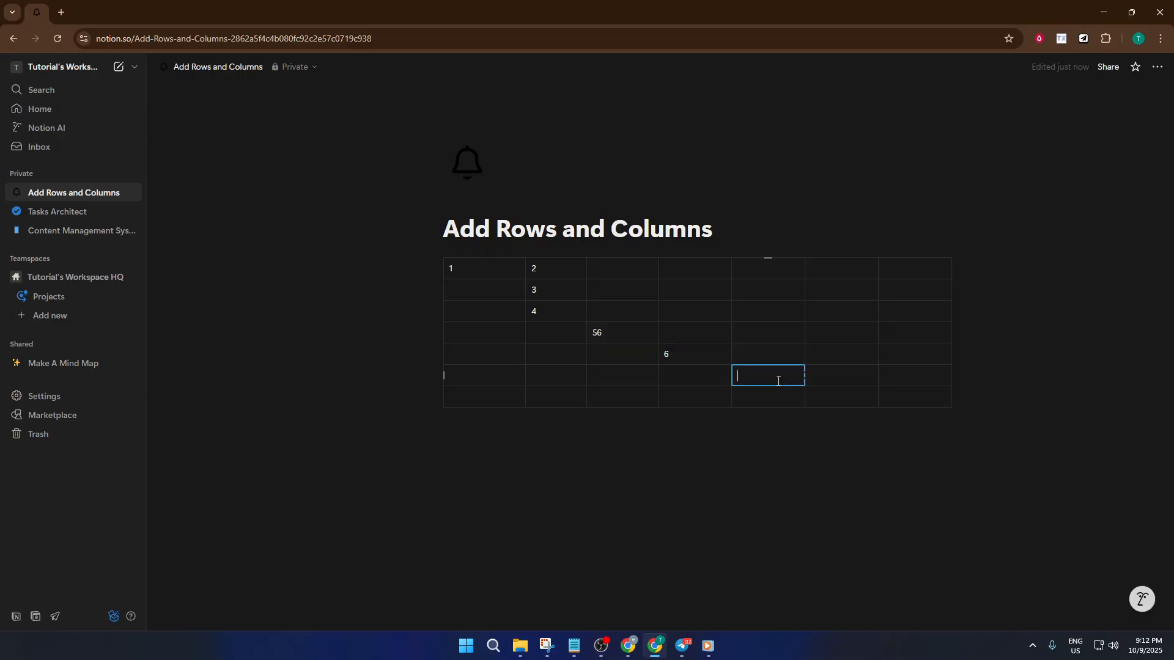
pyautogui.write('3')
# Insert a table view database below the simple table and dismiss its data source choices.
pyautogui.click(719, 439)
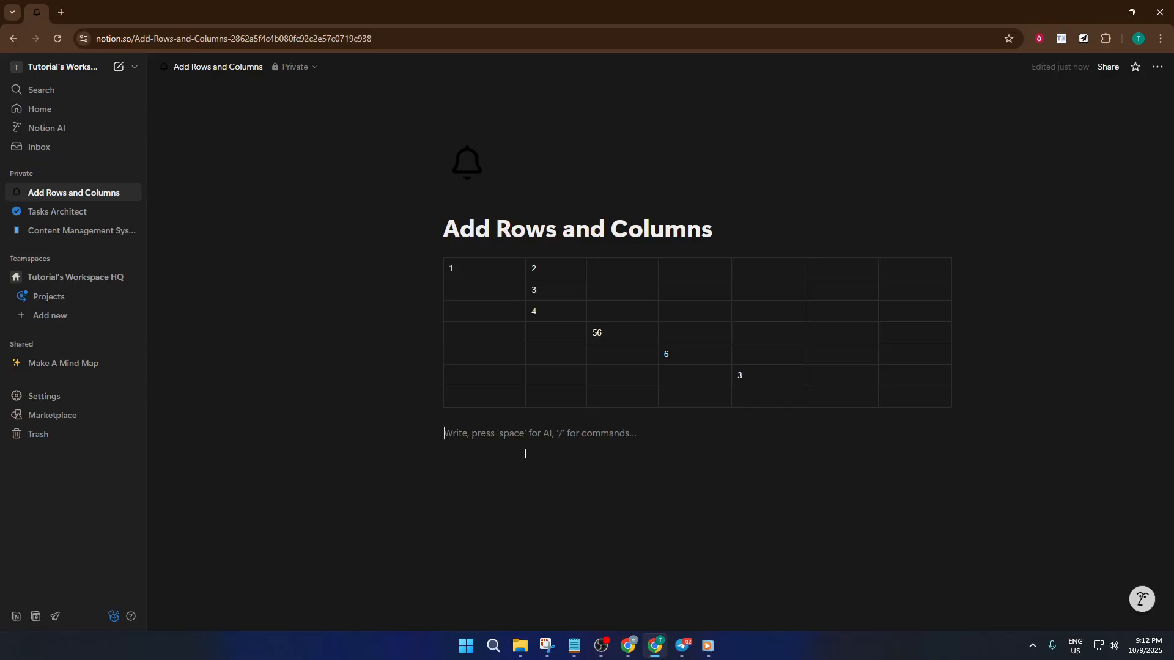
pyautogui.write('/table')
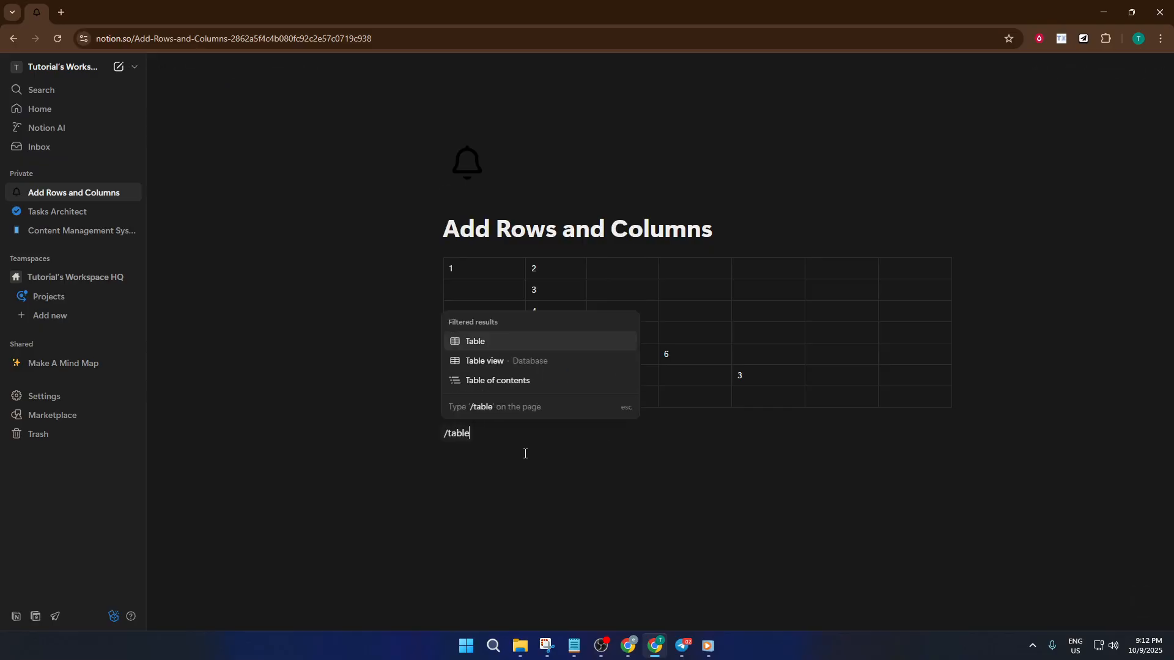
pyautogui.click(539, 365)
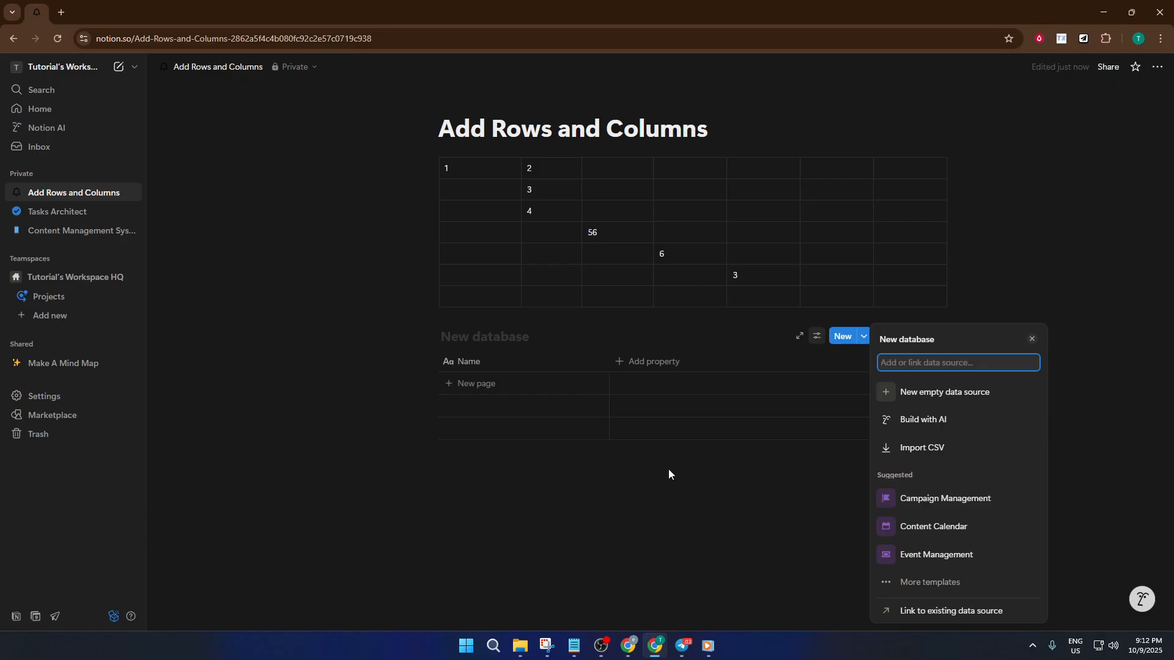
pyautogui.click(685, 366)
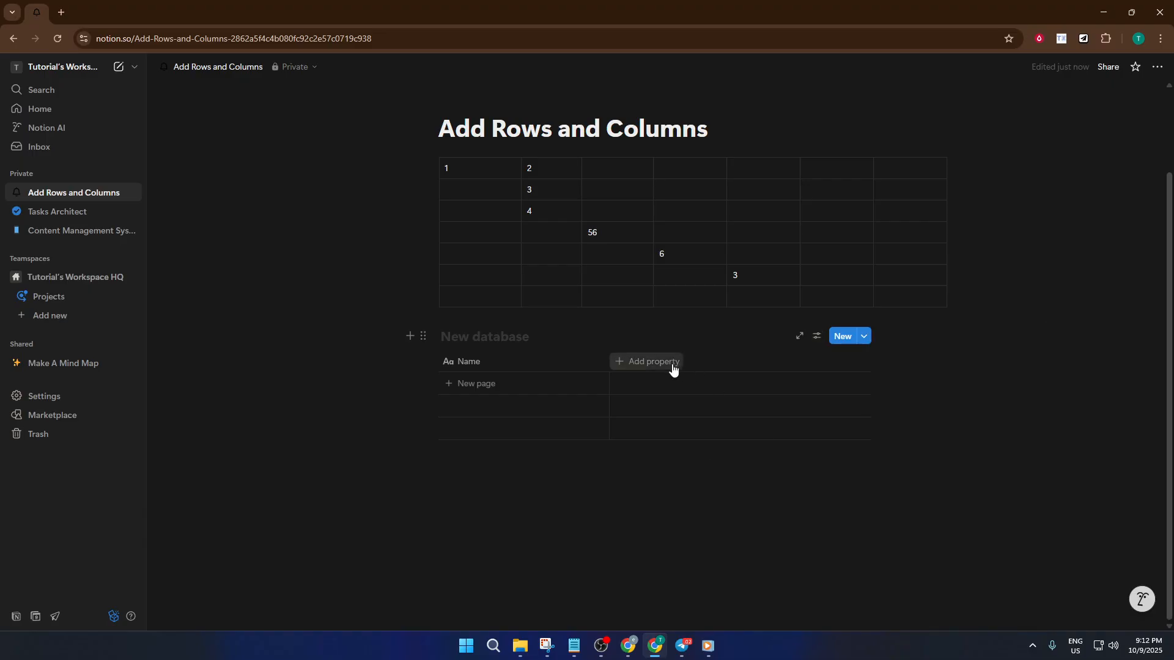
# Add Text, Number and Status properties to the new database as columns.
pyautogui.click(671, 368)
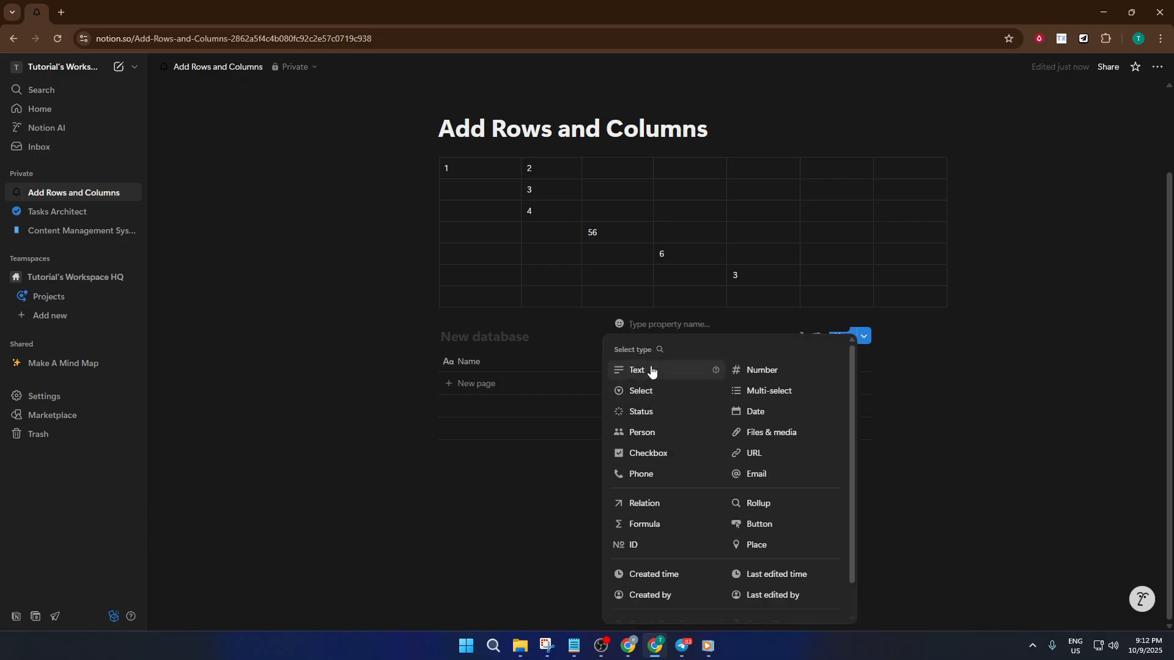
pyautogui.click(652, 372)
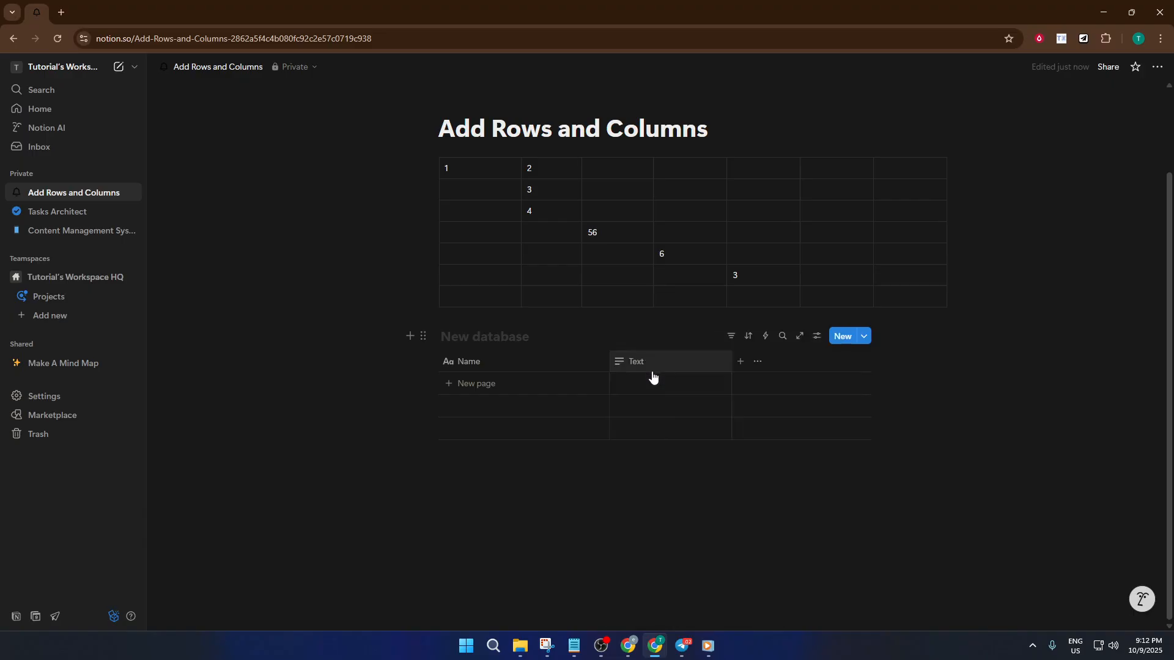
pyautogui.click(742, 362)
pyautogui.click(892, 372)
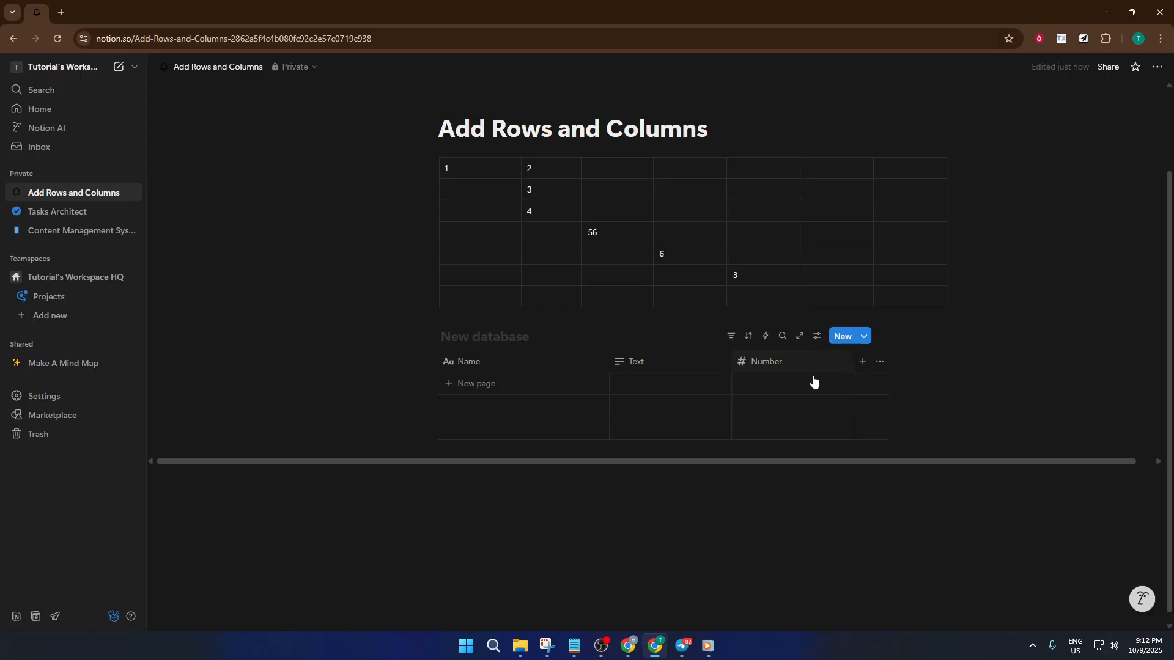
pyautogui.click(861, 362)
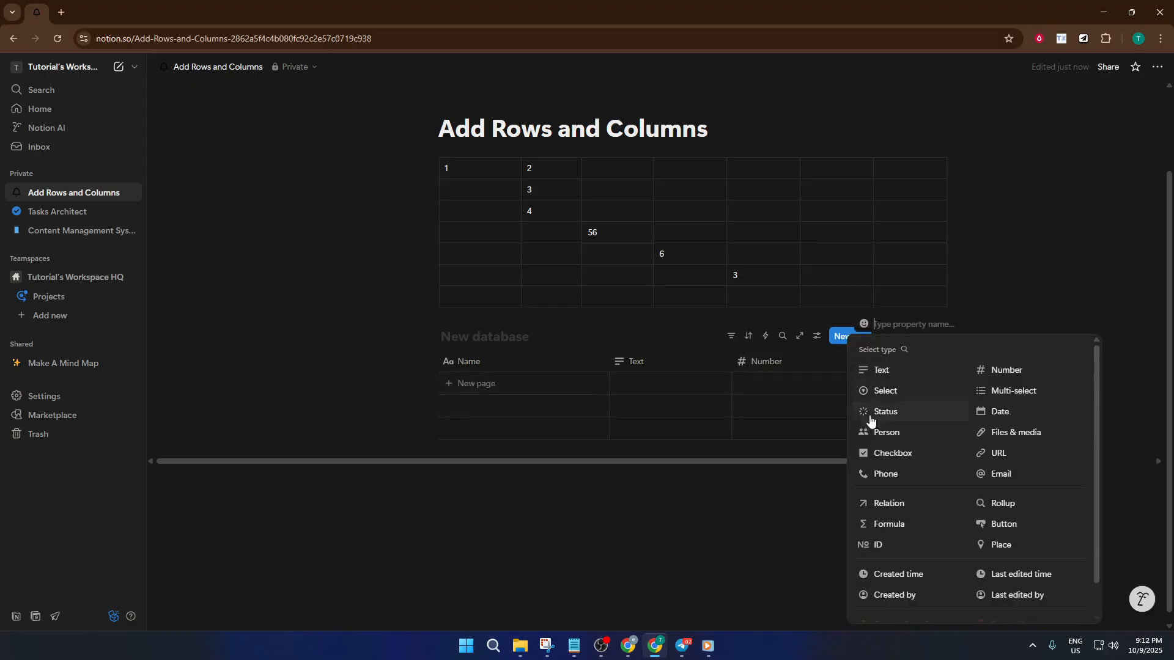
pyautogui.click(904, 414)
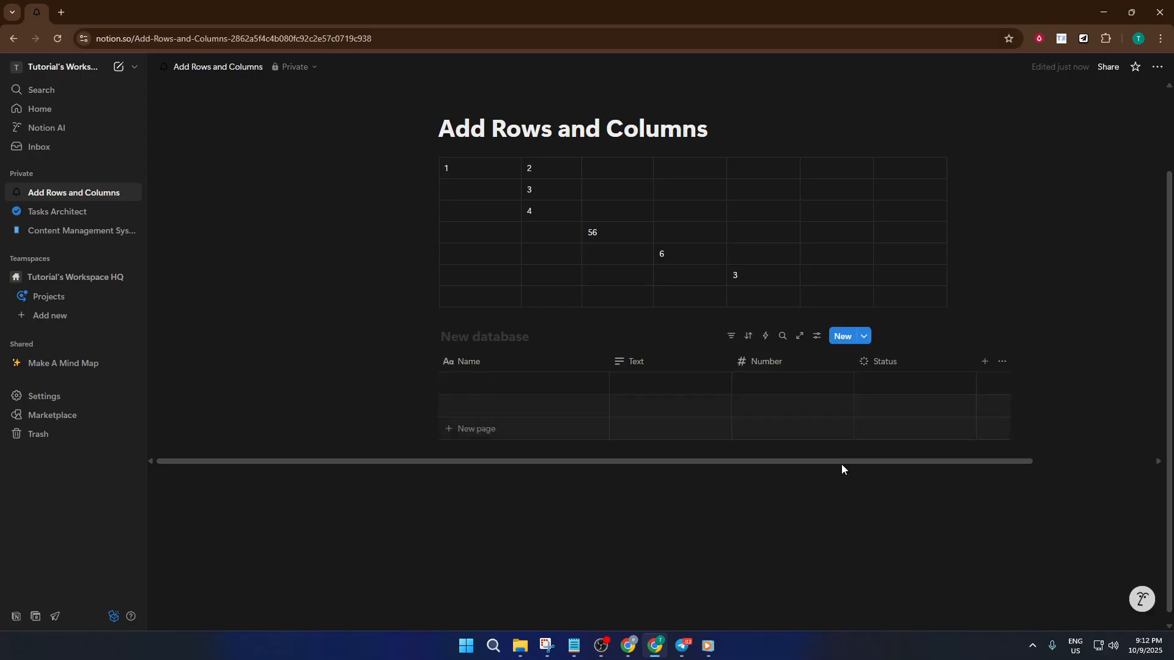
# Create five blank rows in the new database.
pyautogui.click(918, 389)
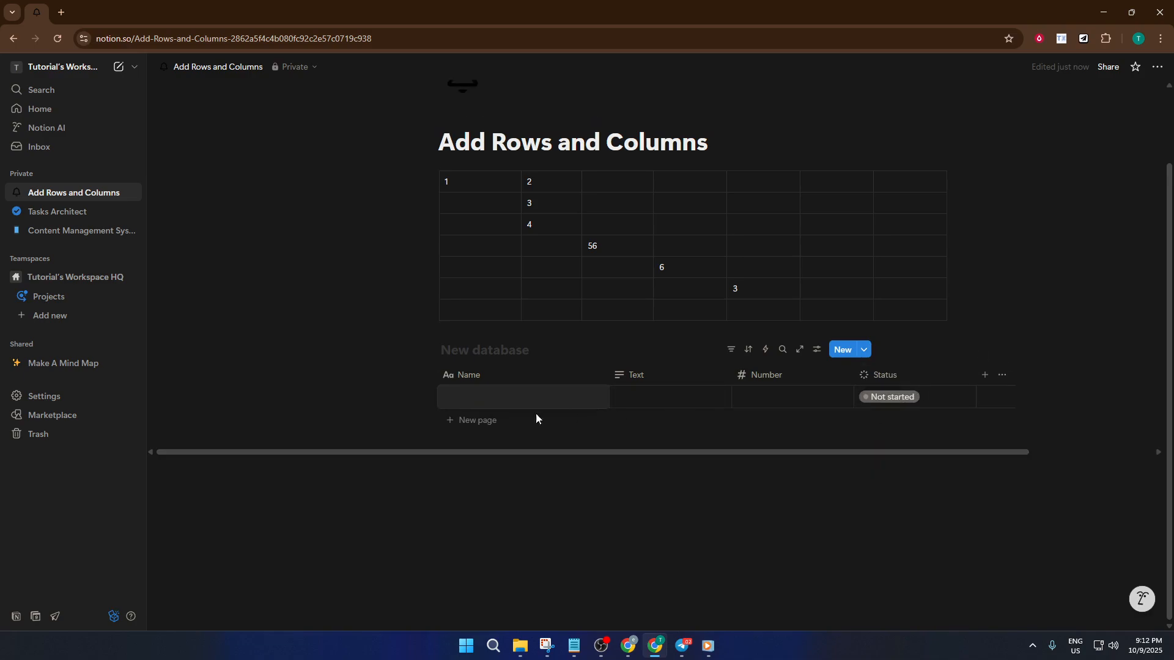
pyautogui.press('Escape')
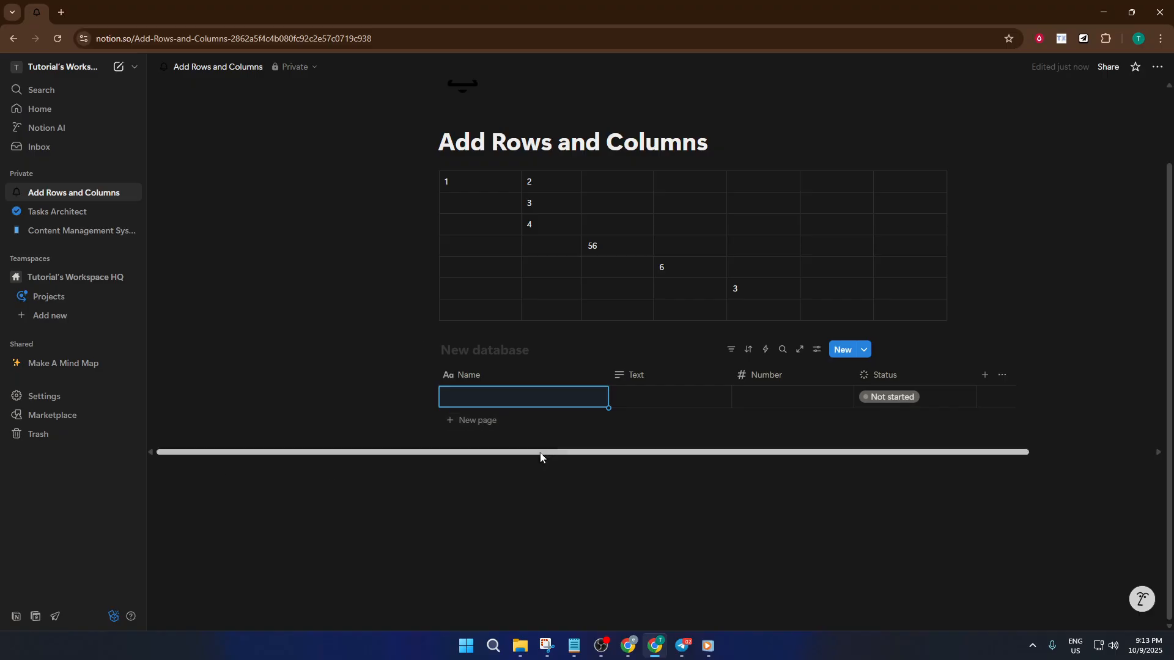
pyautogui.click(486, 422)
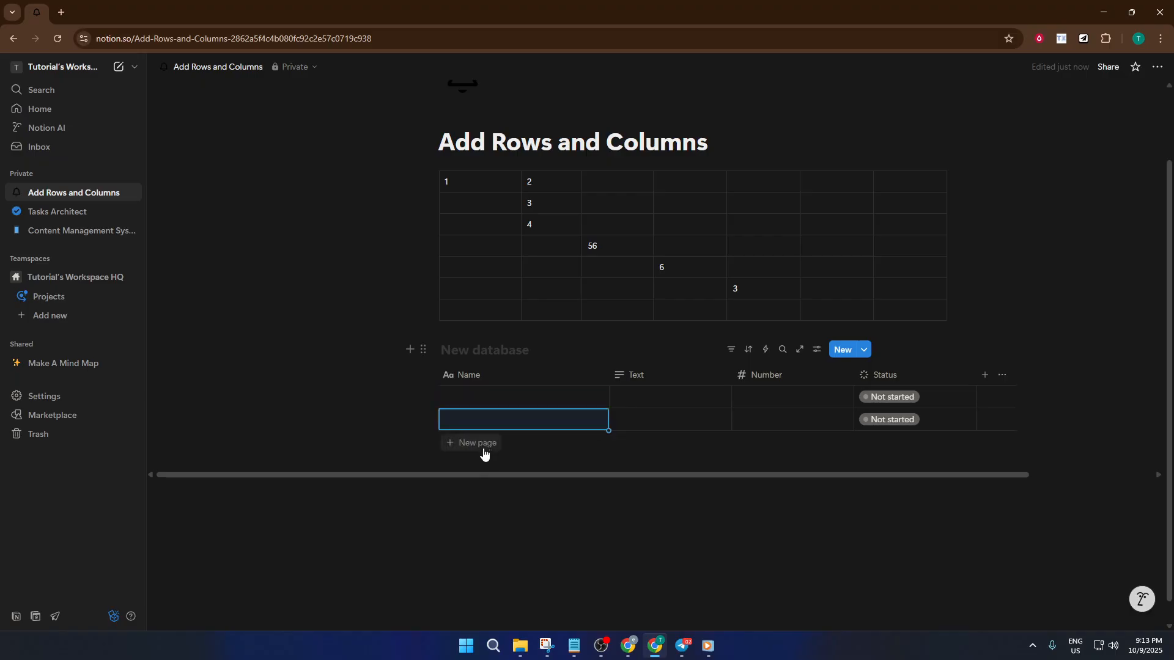
pyautogui.click(483, 449)
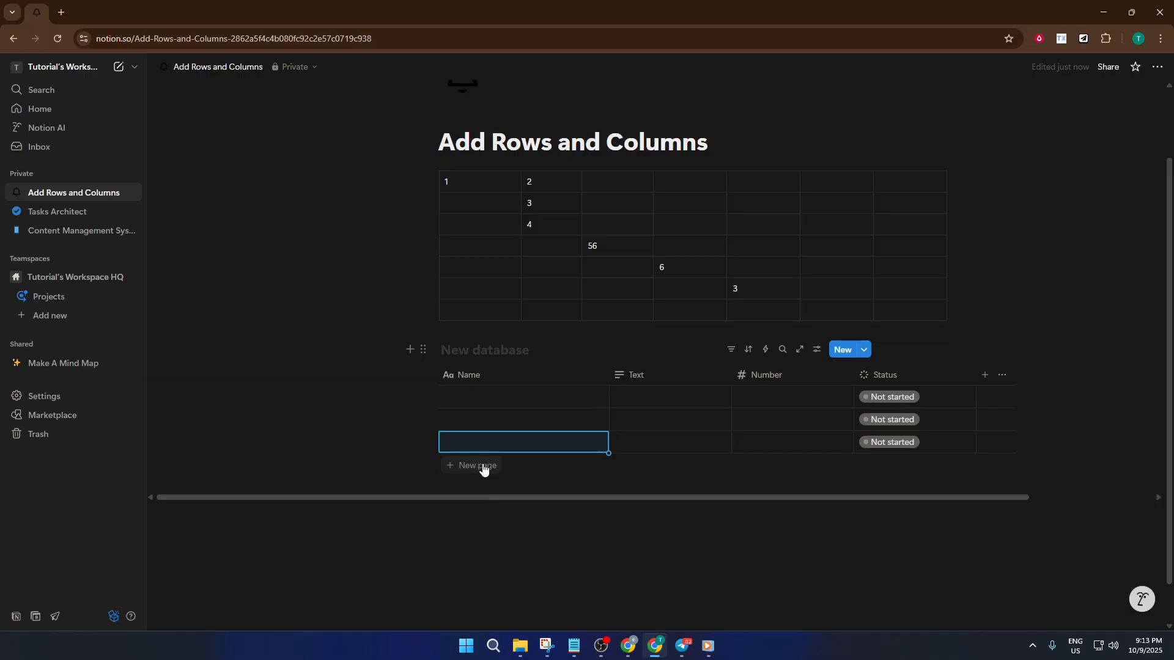
pyautogui.click(482, 466)
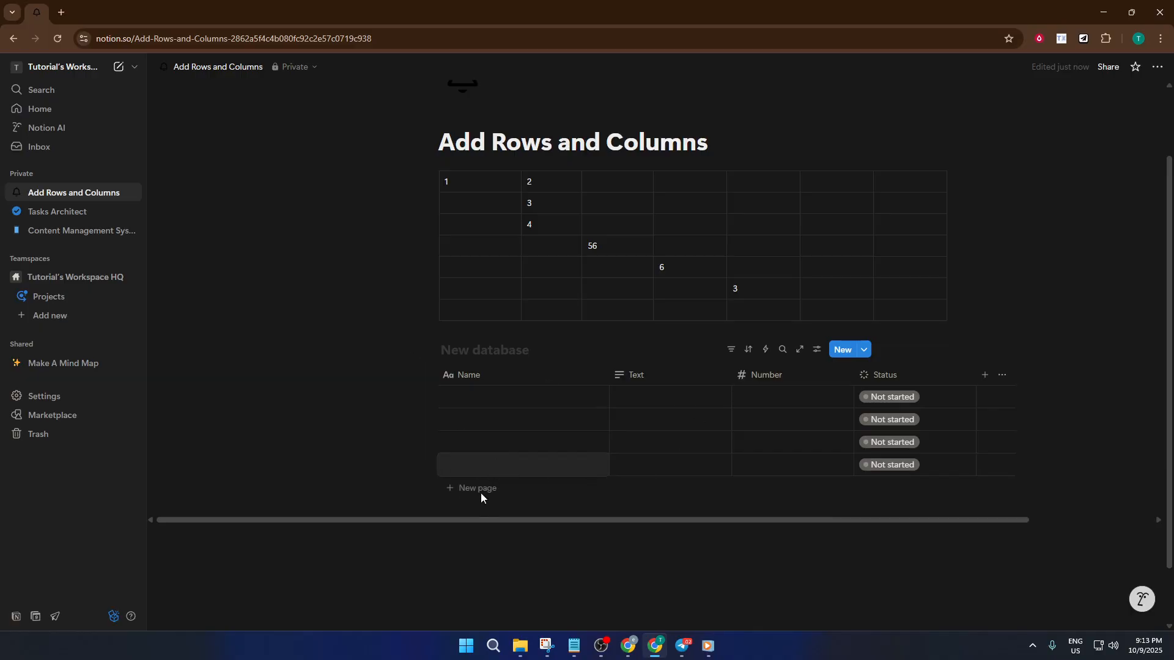
pyautogui.click(495, 492)
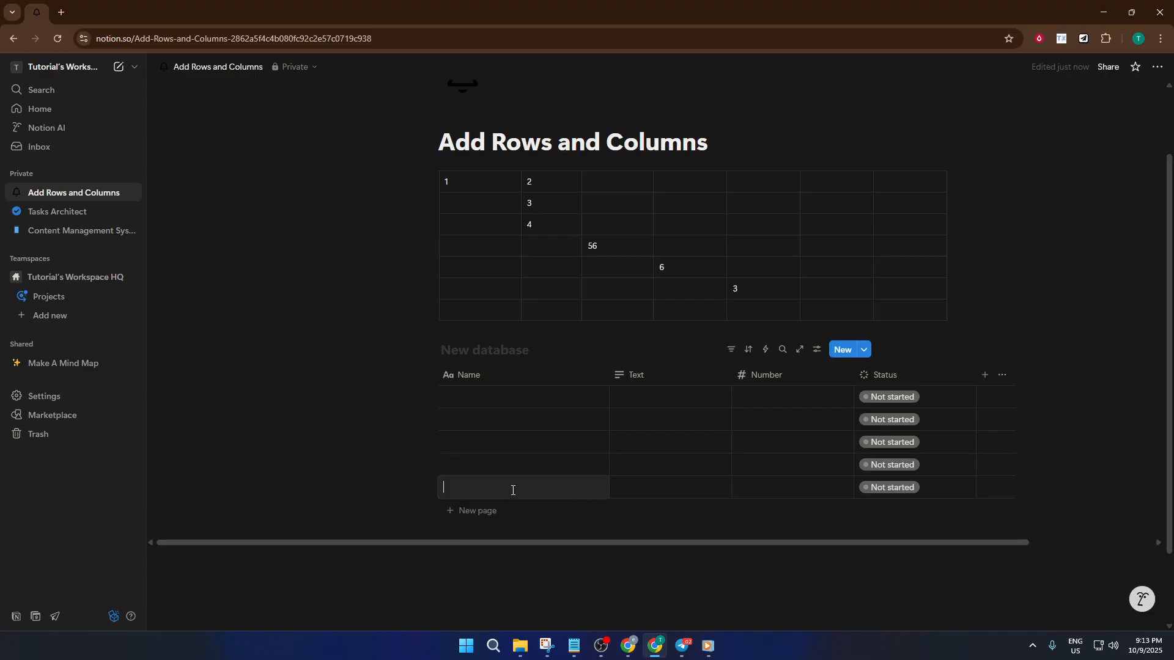
# Enter 1 and 2 in the Text column of the database's first two rows, and 2 in the third row's Number column.
pyautogui.click(682, 400)
pyautogui.write('1')
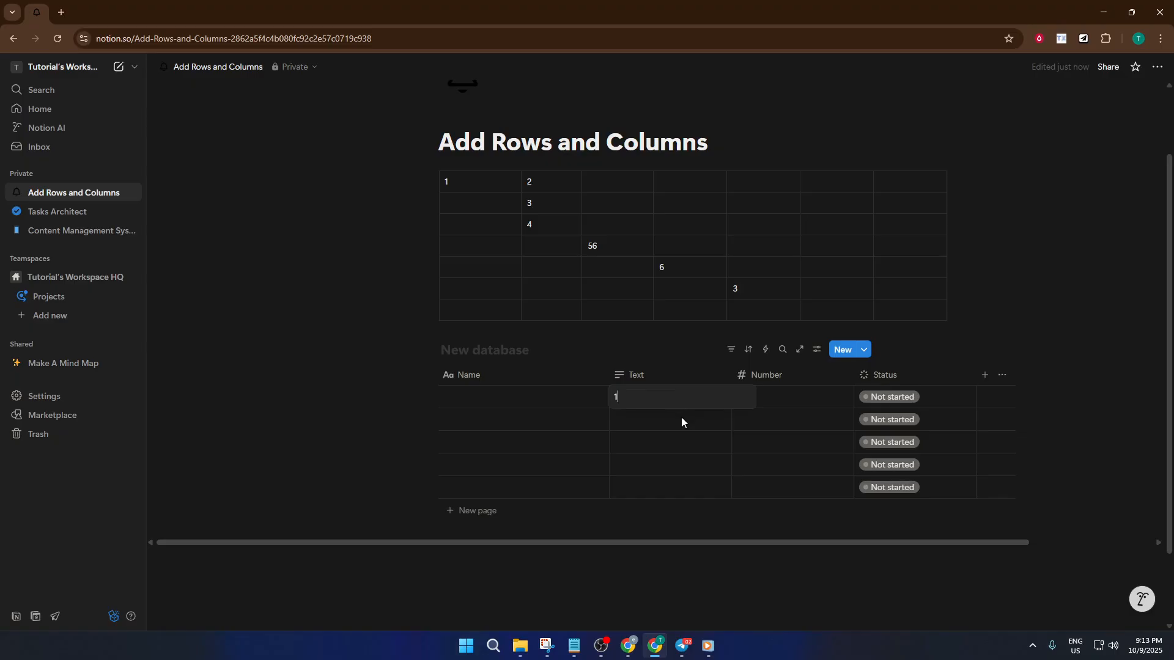
pyautogui.click(681, 418)
pyautogui.click(682, 428)
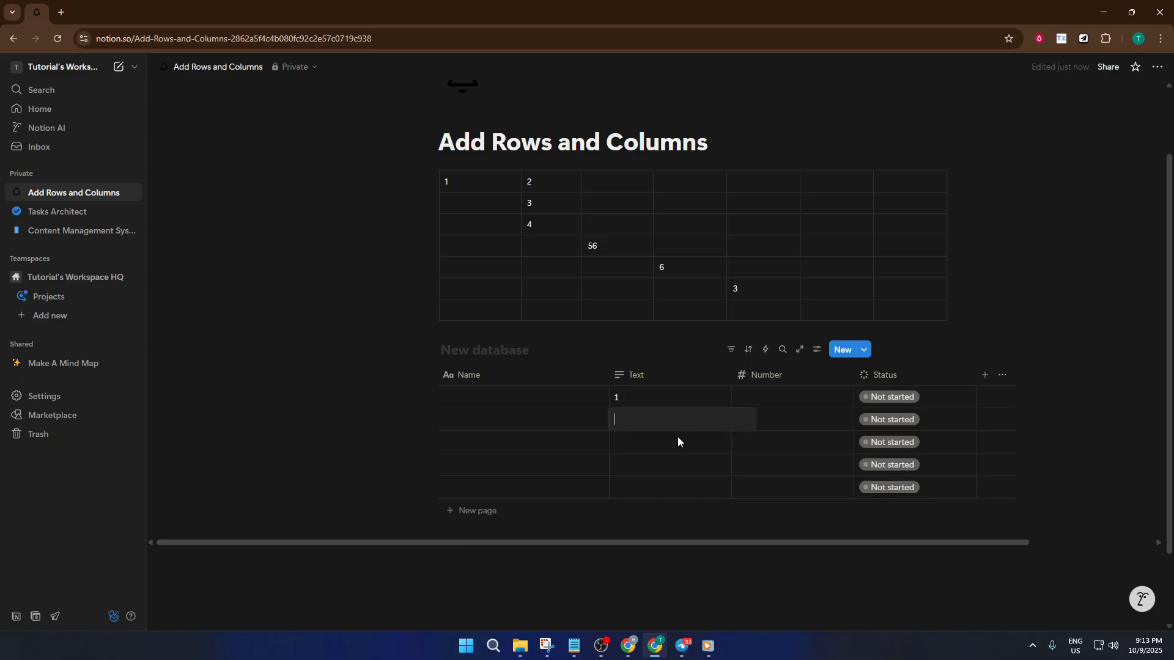
pyautogui.write('2')
pyautogui.press('Escape')
pyautogui.click(784, 442)
pyautogui.write('2')
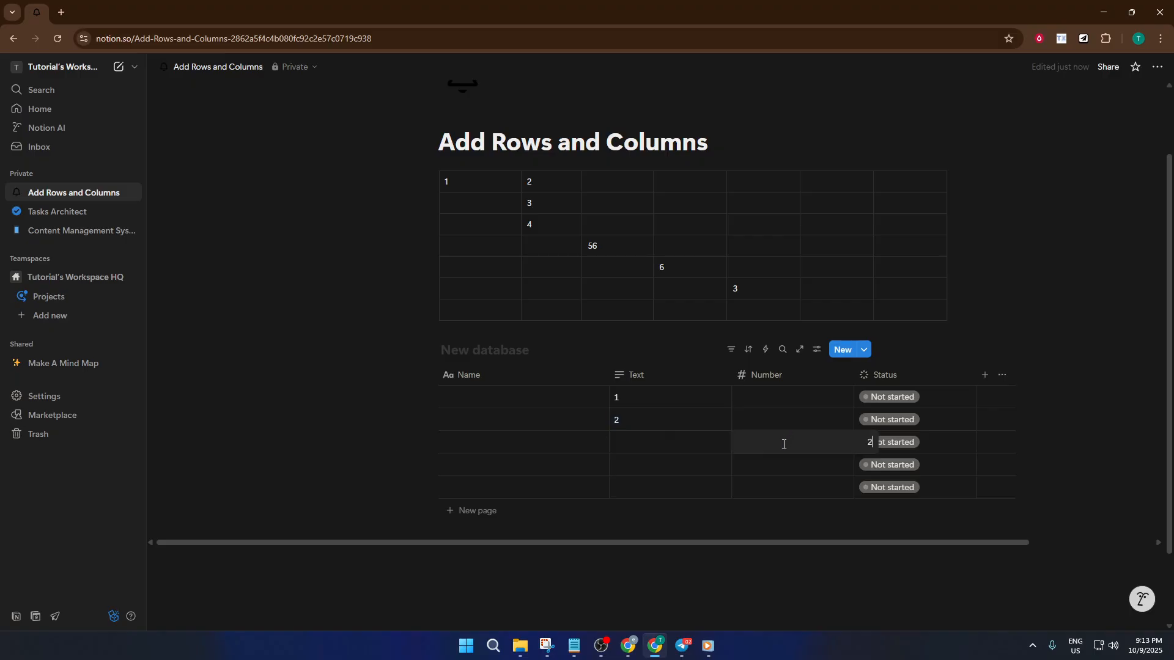
# Set the Number values of the database's third, fourth and fifth rows to 3, 4 and 5.
pyautogui.click(785, 463)
pyautogui.write('3')
pyautogui.click(791, 471)
pyautogui.click(798, 466)
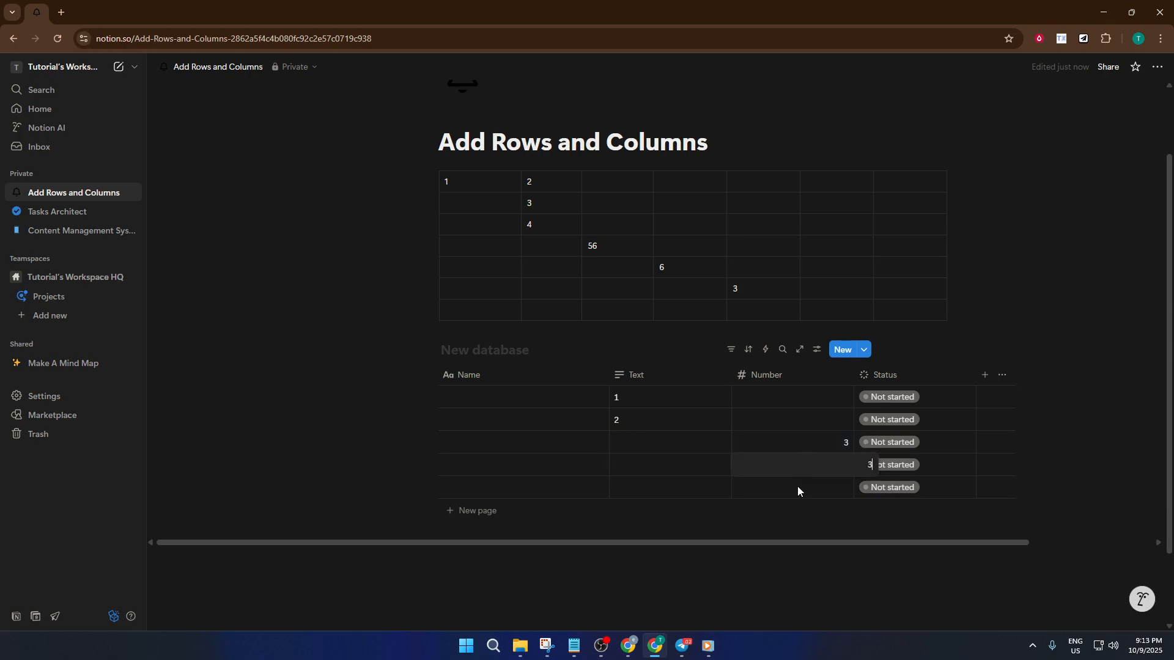
pyautogui.press('BackSpace')
pyautogui.write('4')
pyautogui.press('Return')
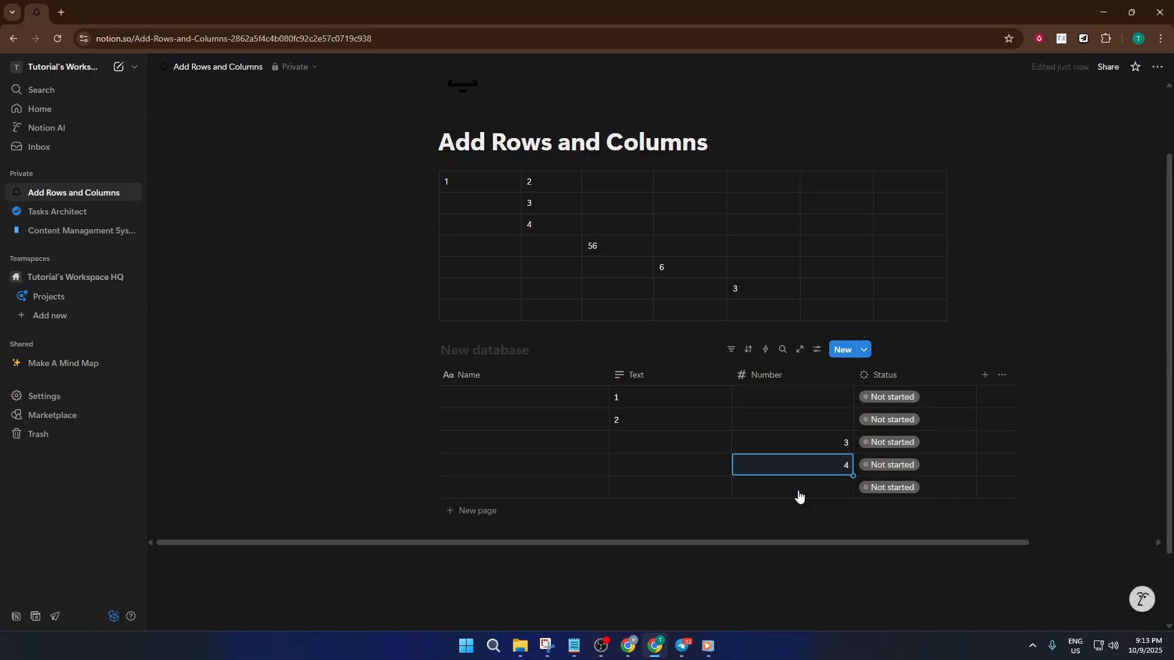
pyautogui.click(798, 490)
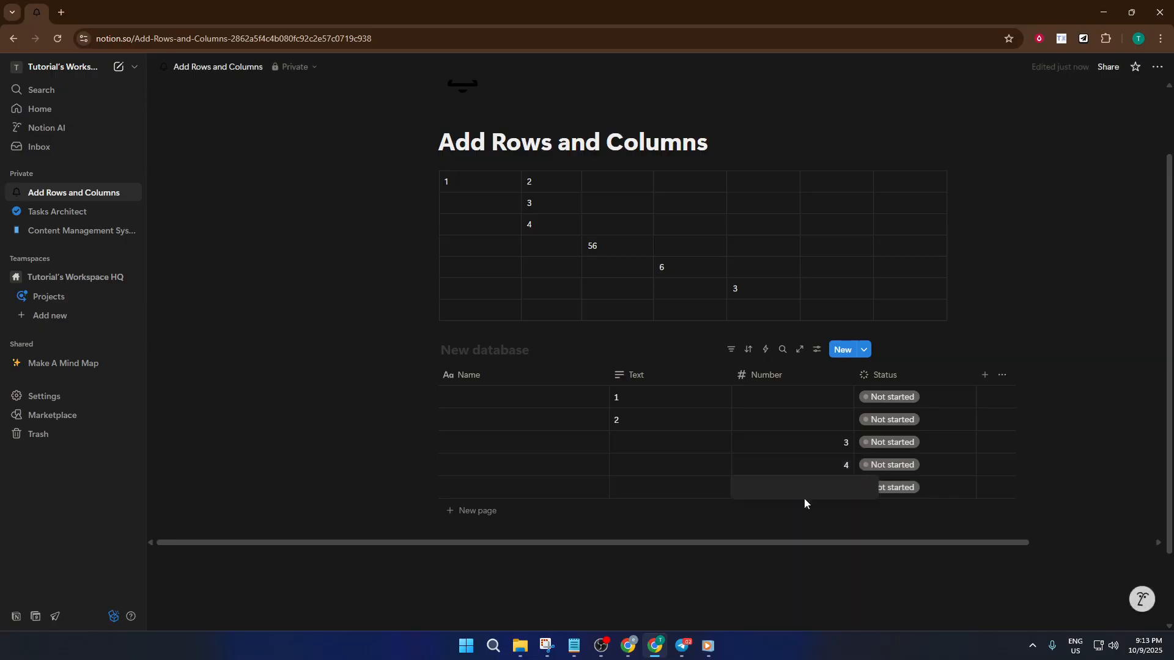
pyautogui.write('5')
pyautogui.press('Return')
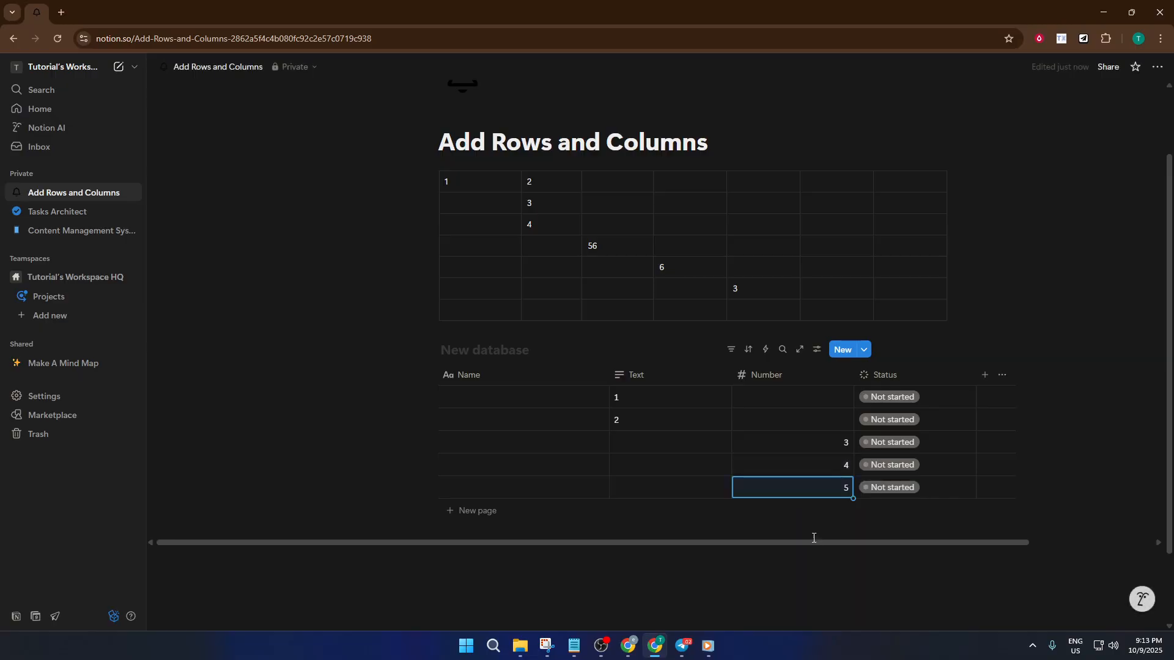
# Set the database's fourth row status to Done and the third and second rows' statuses to In progress.
pyautogui.click(911, 468)
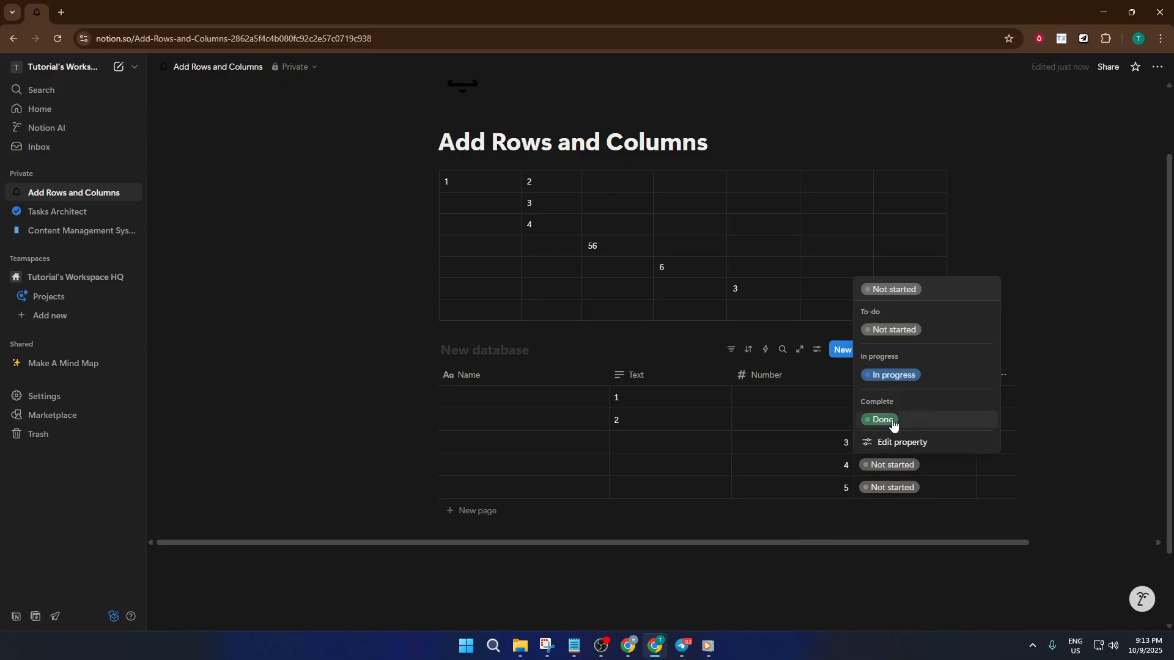
pyautogui.click(894, 421)
pyautogui.click(898, 446)
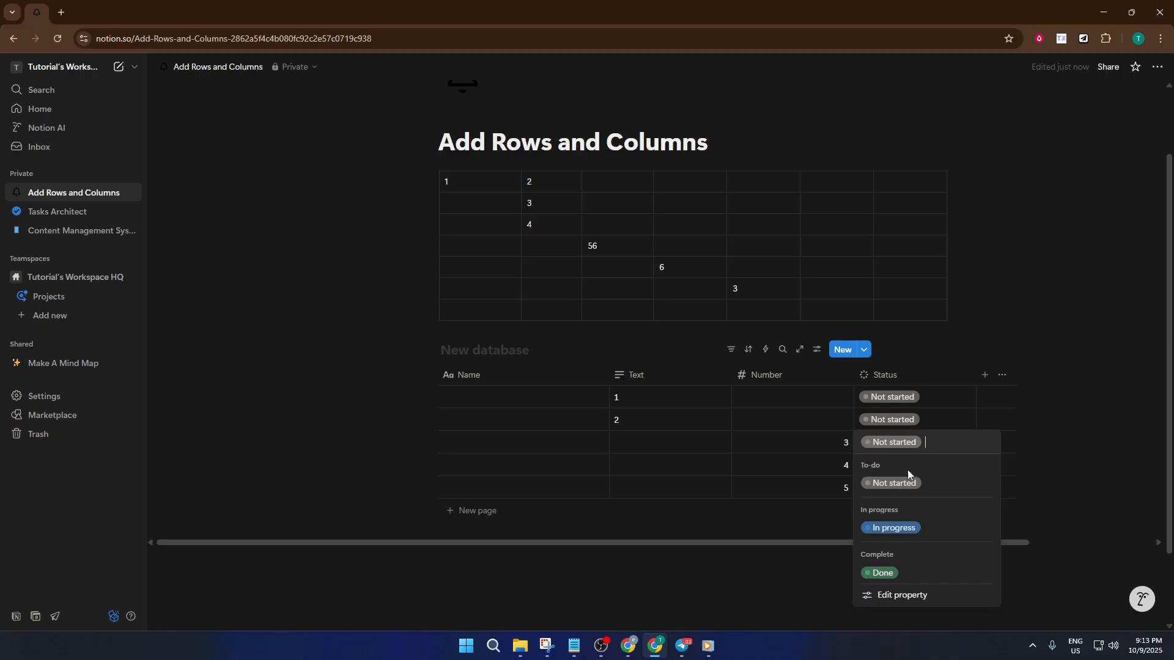
pyautogui.click(910, 526)
pyautogui.click(911, 419)
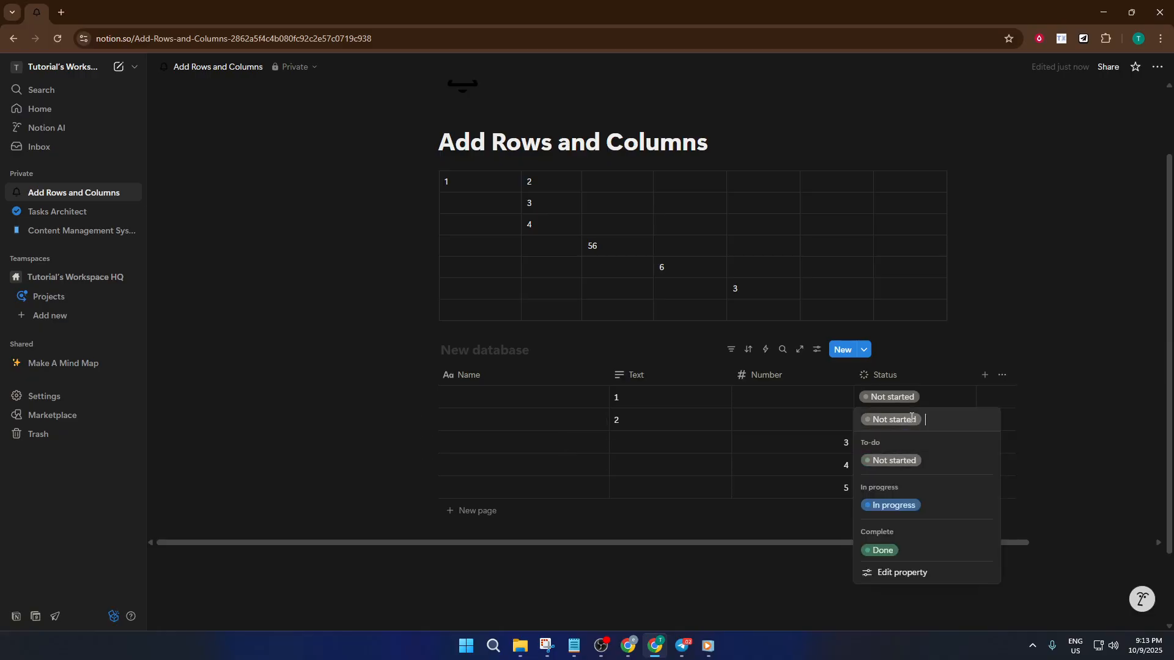
pyautogui.click(906, 507)
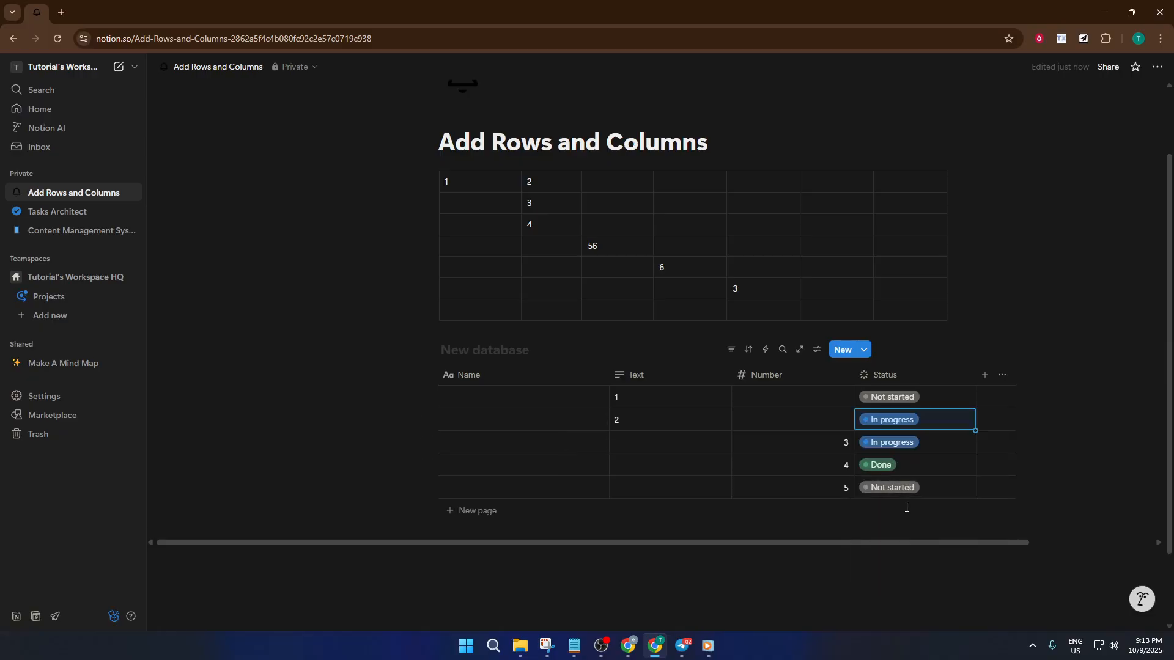
pyautogui.click(726, 555)
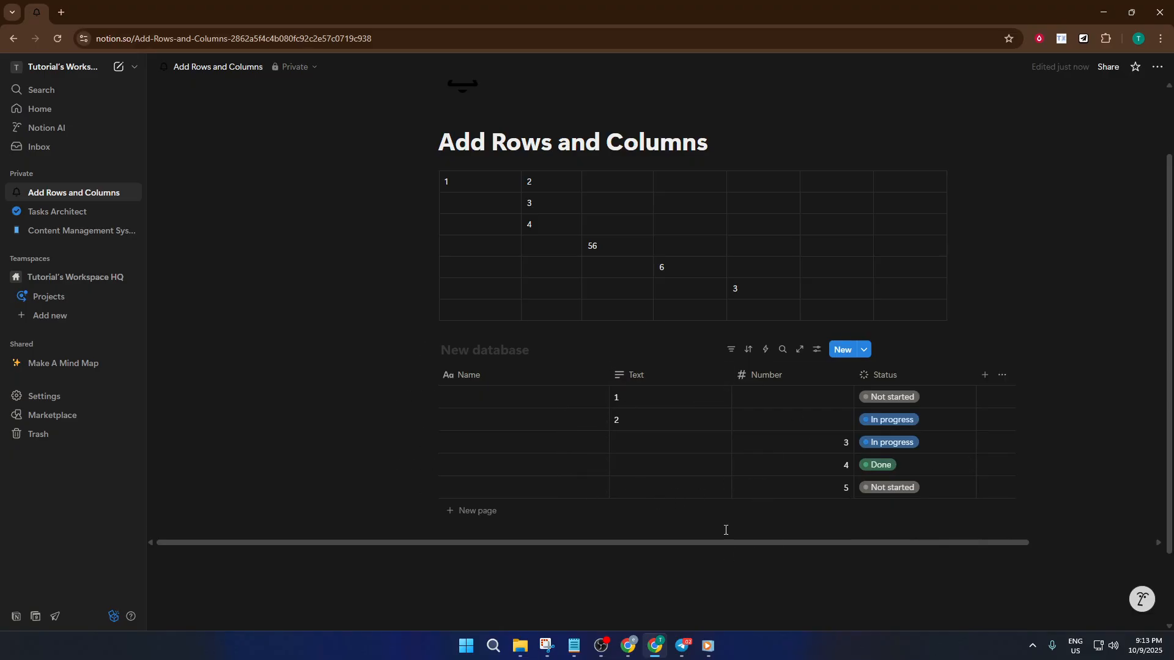
pyautogui.scroll(1, 930, 422)
pyautogui.scroll(-2, 931, 434)
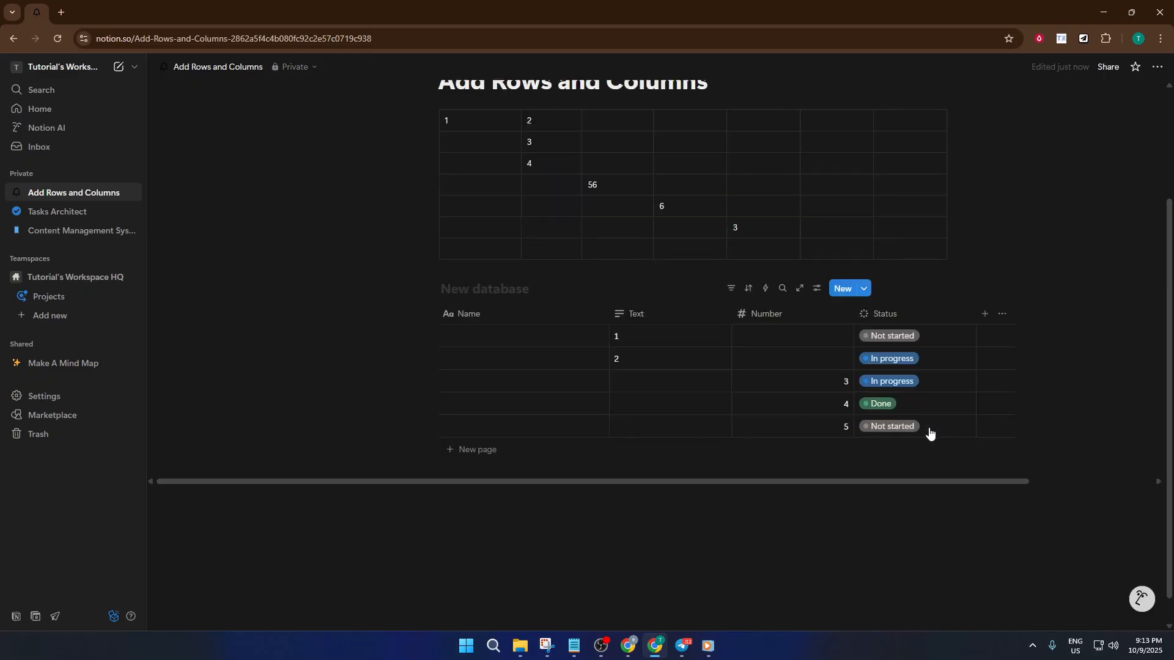
pyautogui.scroll(1, 929, 432)
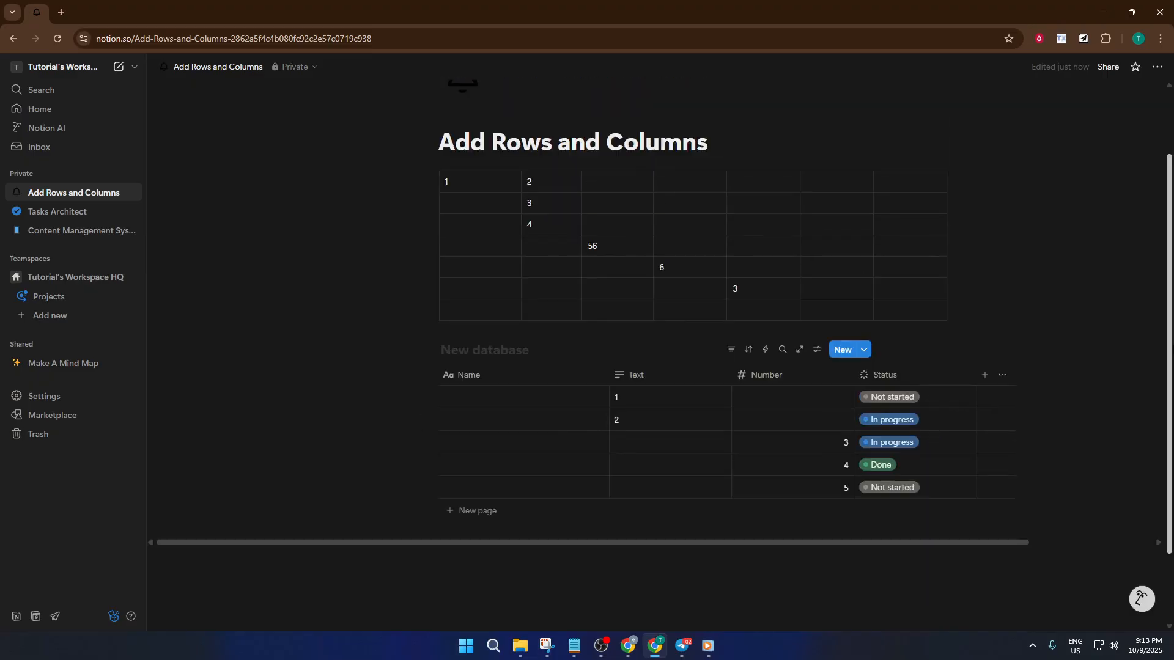
pyautogui.moveTo(1172, 353); pyautogui.dragTo(1172, 371)
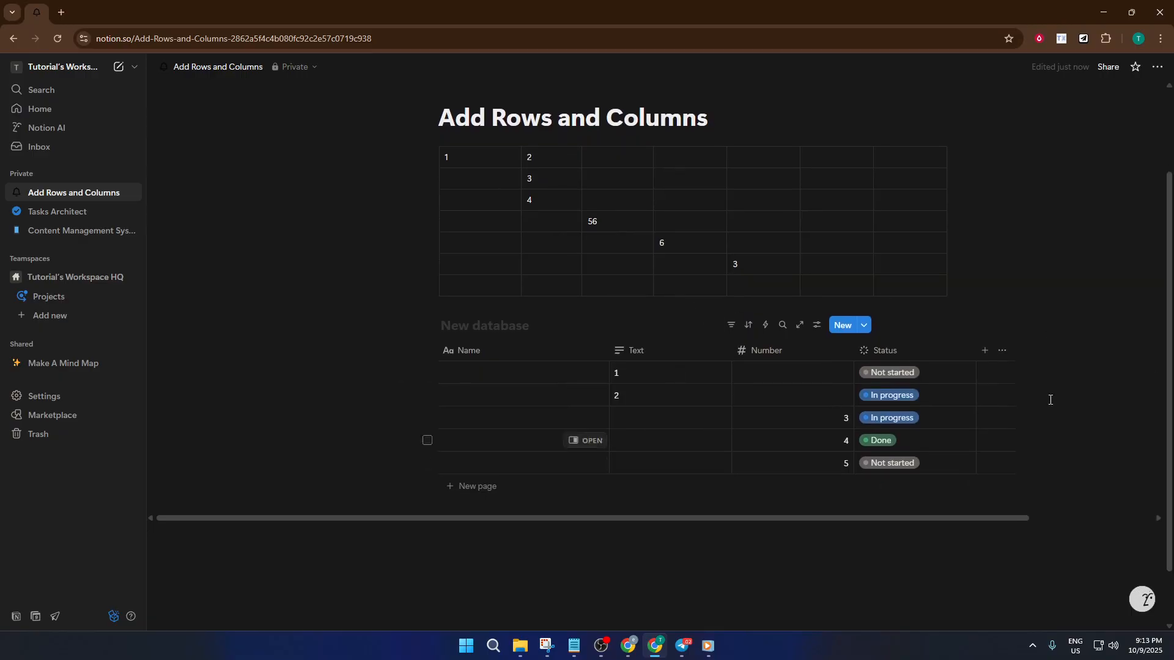